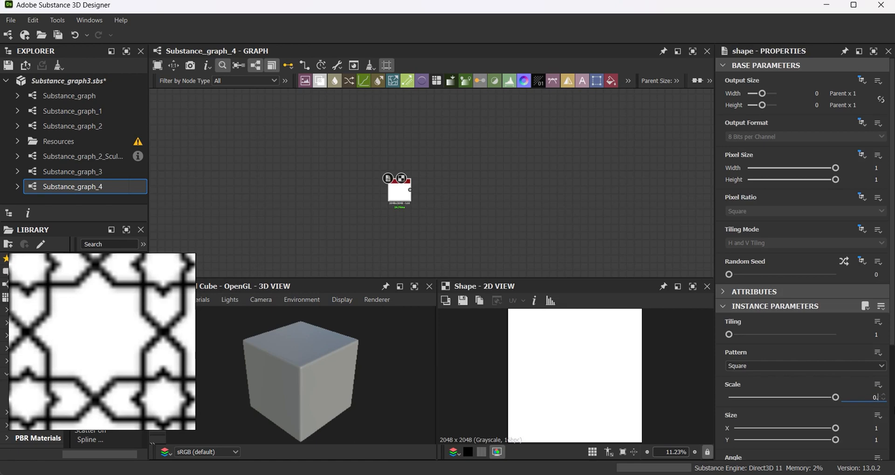
Set the Square shape's scale to 0.5
type("5")
key("Return")
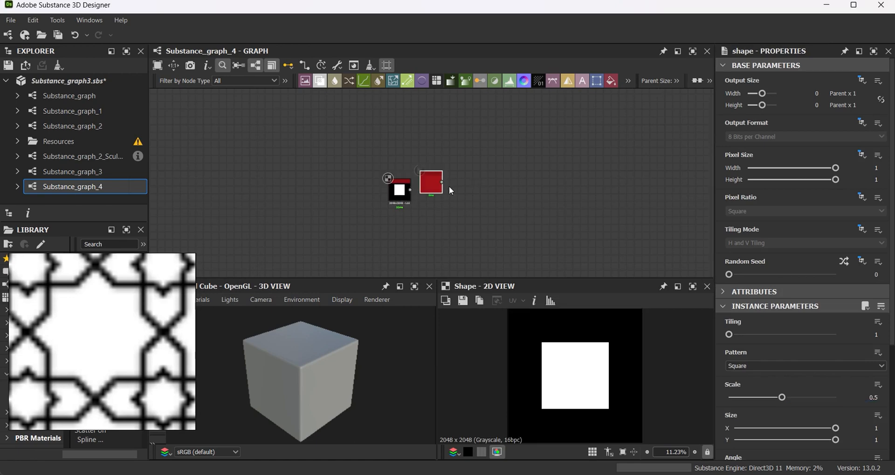
Set the duplicated shape's Tiling Mode to absolute No Tiling and turn on its 45° rotation
left_click(861, 228)
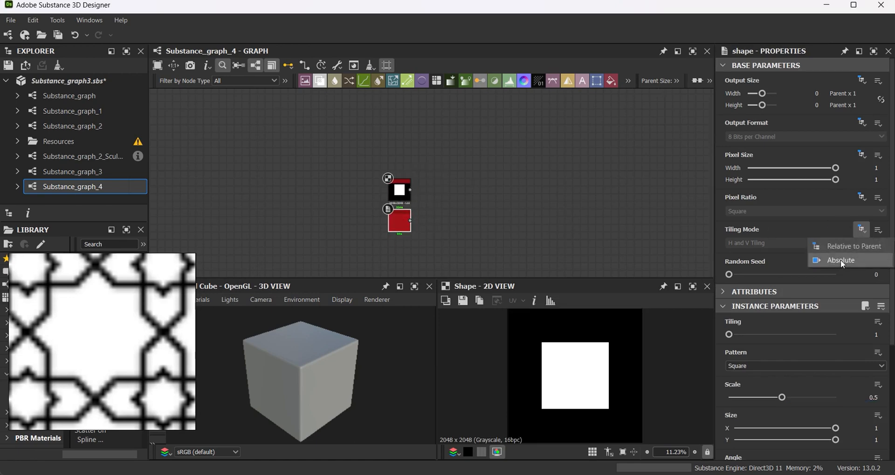
left_click(834, 260)
left_click(802, 243)
left_click(769, 253)
scroll(807, 376, "down", 3)
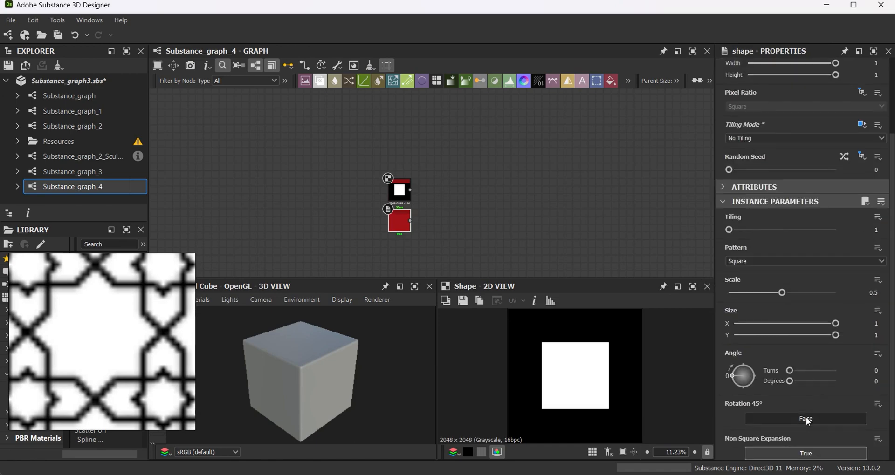
left_click(806, 418)
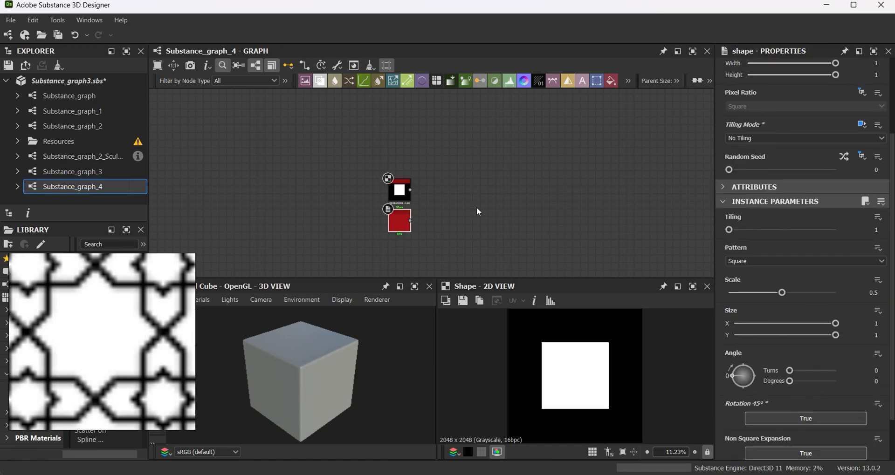
Add a Blend node combining the upright and rotated square shapes, with the blending mode Max (Lighten)
left_click(320, 82)
scroll(418, 223, "up", 2)
left_click_drag(405, 225, 454, 185)
left_click(805, 337)
left_click(773, 385)
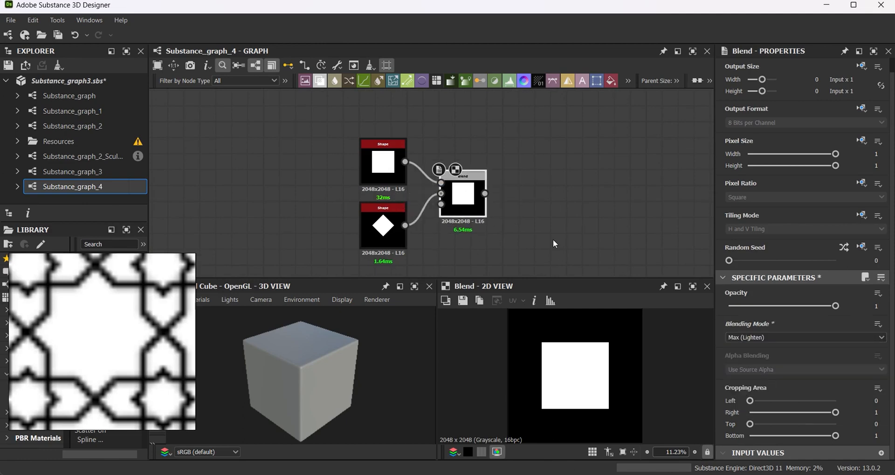
Replace the 45° shape with a duplicate of the upright square feeding a new Transformation 2D node
left_click(389, 228)
key("Delete")
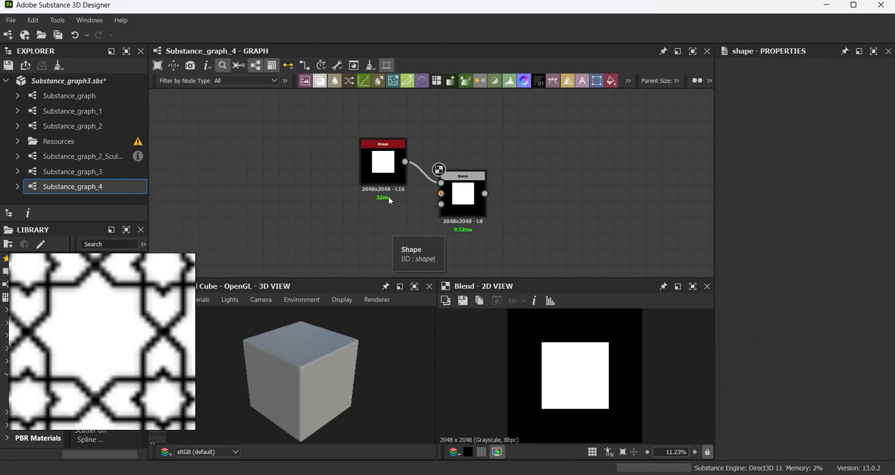
left_click(385, 169)
key("ctrl+d")
left_click_drag(431, 184, 394, 228)
left_click(469, 273)
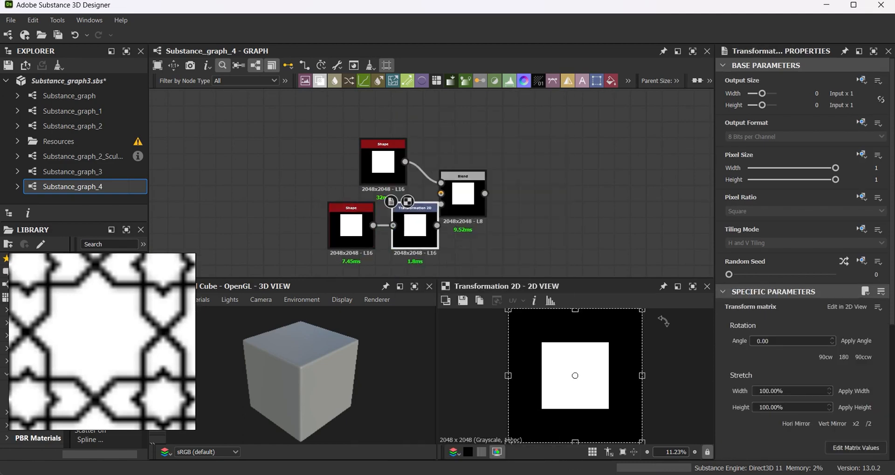
Rotate the duplicated square 45° in its Transformation 2D and connect it to the Blend node to form an eight-pointed star
left_click_drag(663, 321, 667, 386, "shift")
left_click_drag(468, 203, 516, 203)
left_click_drag(437, 226, 488, 194)
double_click(511, 196)
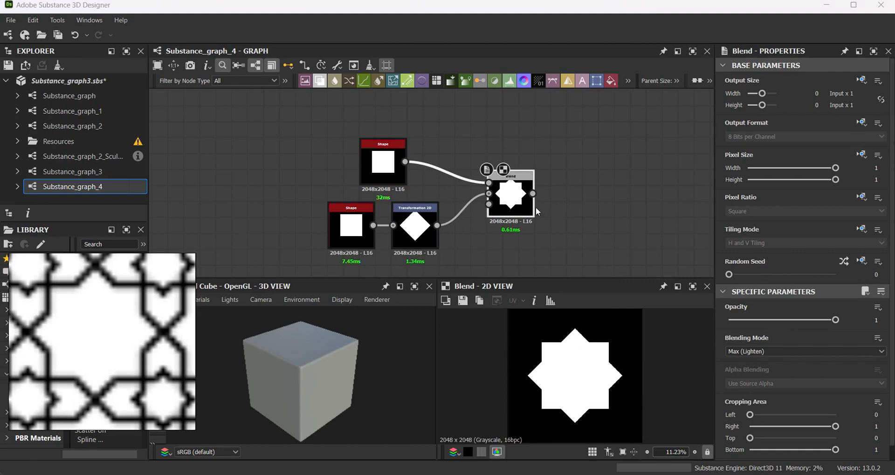
left_click_drag(383, 158, 415, 173)
Add a Transformation 2D node after the Blend node's output
middle_click_drag(578, 250, 382, 226)
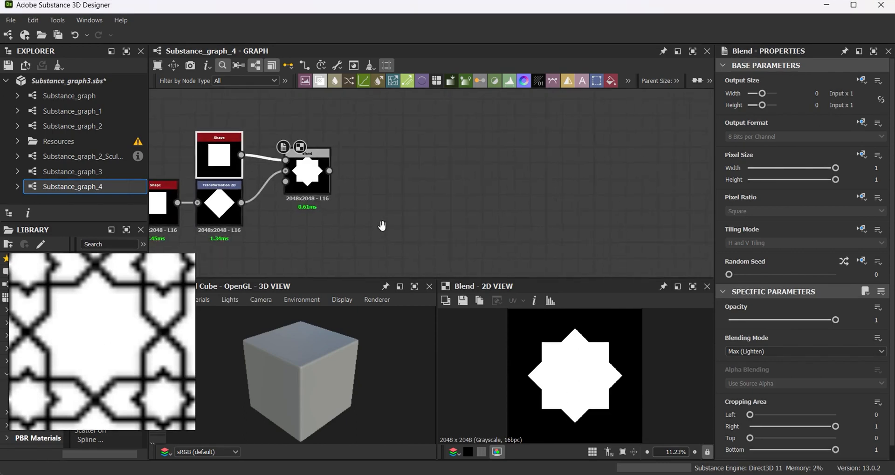
left_click_drag(329, 171, 382, 172)
type("t")
left_click(468, 153)
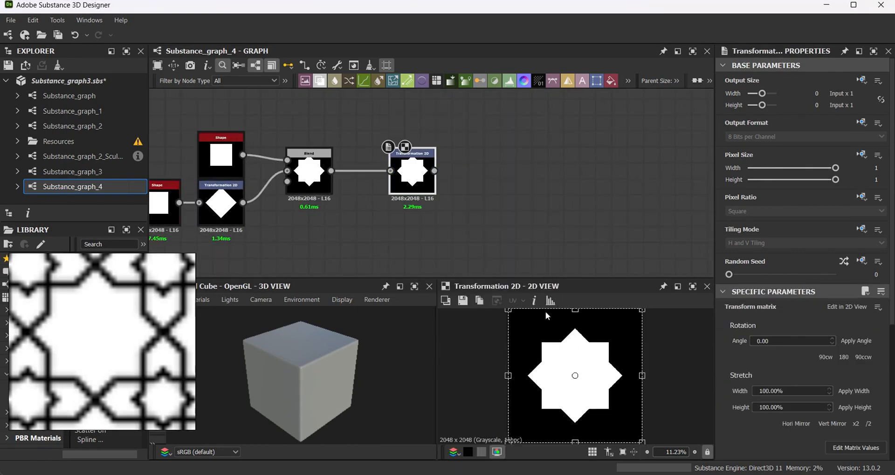
Enlarge the star evenly about its centre until its points reach the tile edges, checking the fit in a tiled preview
scroll(696, 397, "down", 1)
left_click(692, 286)
scroll(485, 253, "up", 4)
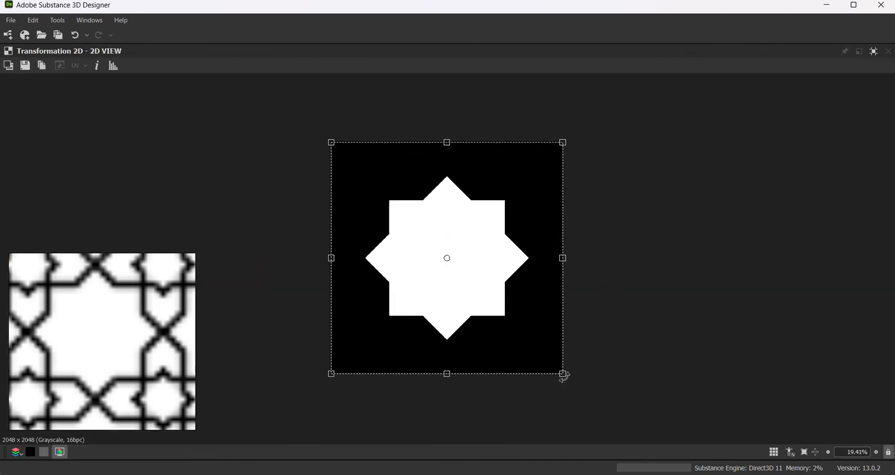
left_click_drag(563, 373, 608, 418)
key("space")
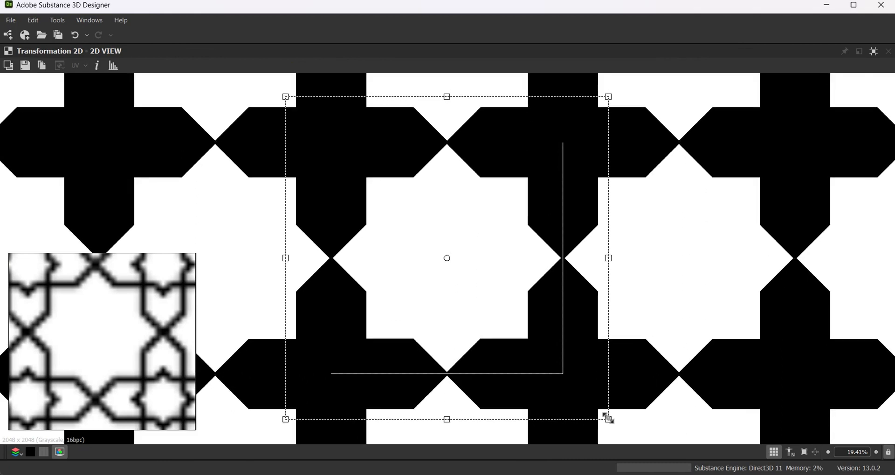
key("space")
left_click(873, 51)
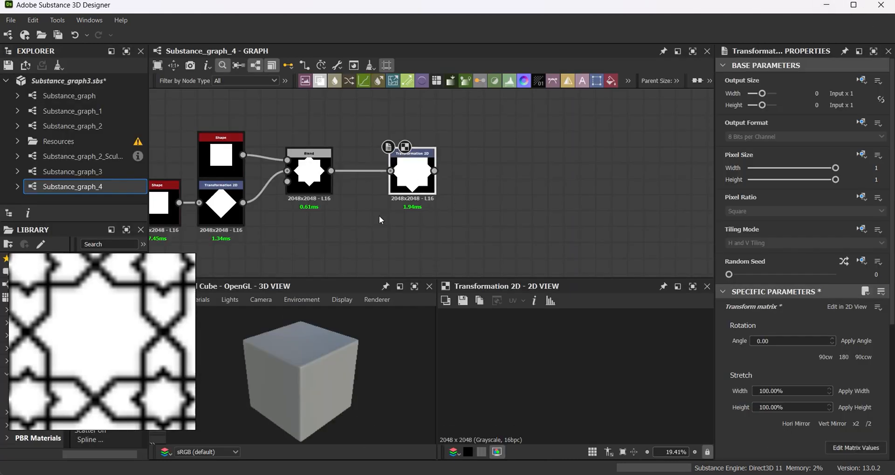
Branch a second Transformation 2D node off the Blend output, placed above the enlarged star
left_click_drag(332, 202, 412, 103)
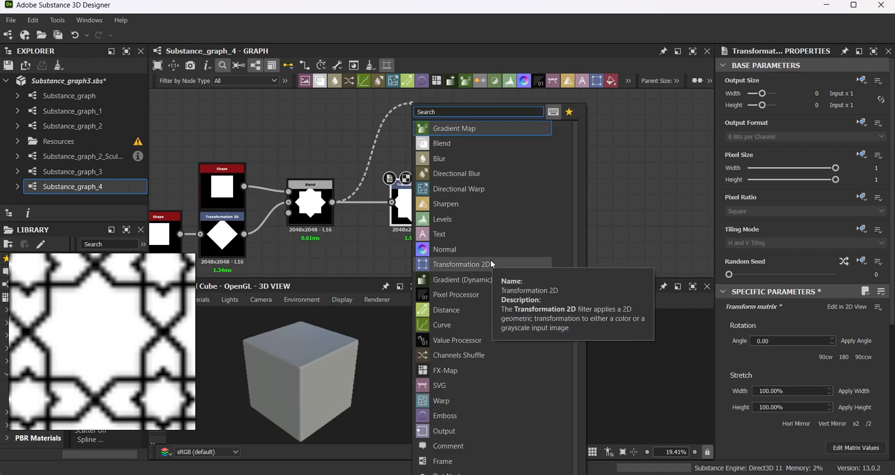
left_click(466, 264)
middle_click_drag(457, 194, 457, 234)
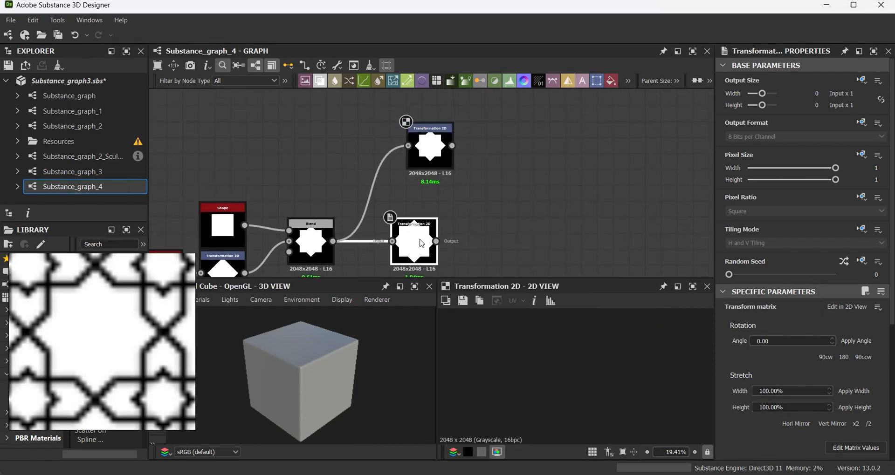
Duplicate the enlarged star's Transformation 2D and arrange it directly beneath the unscaled Transformation 2D
key("ctrl+d")
left_click_drag(419, 237, 433, 275)
left_click_drag(427, 170, 426, 180)
scroll(438, 188, "up", 3)
middle_click_drag(480, 165, 433, 192)
scroll(466, 205, "down", 1)
double_click(323, 206)
left_click_drag(329, 207, 329, 226)
Adjust the middle Transformation 2D's enlargement in a tiled preview so neighbouring star points meet at the tile edges
double_click(329, 150)
double_click(330, 223)
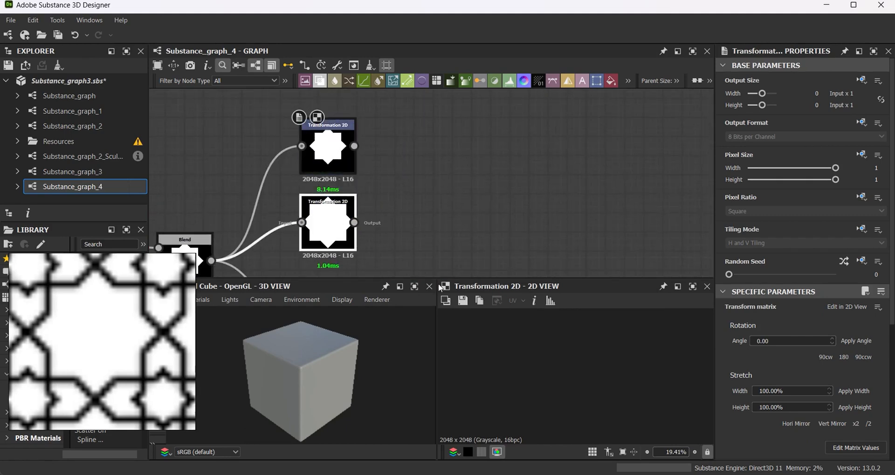
key("space")
scroll(580, 376, "down", 6)
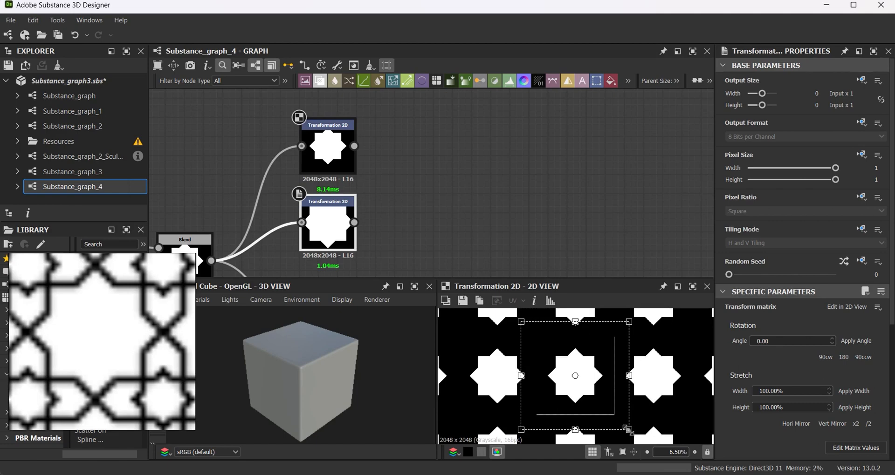
mouse_move(628, 429)
left_mouse_down()
mouse_move(636, 437)
mouse_move(630, 431)
left_mouse_up()
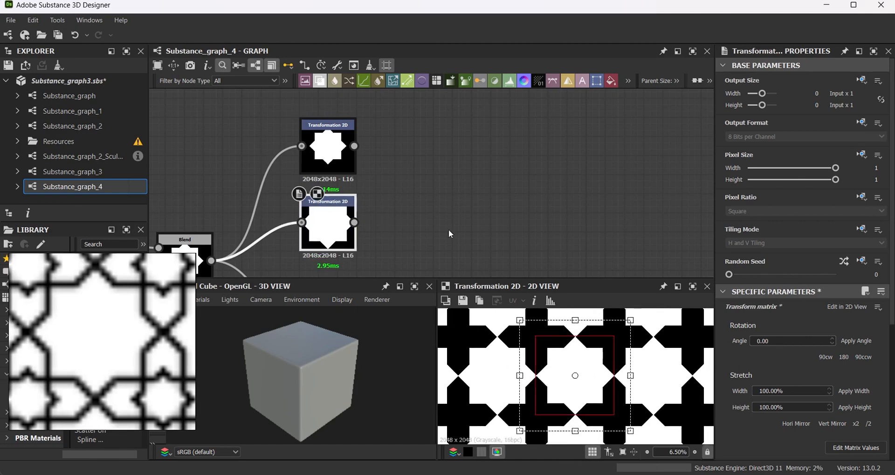
Halve the star's size in the uppermost Transformation 2D, with the tiled preview turned off
double_click(332, 156)
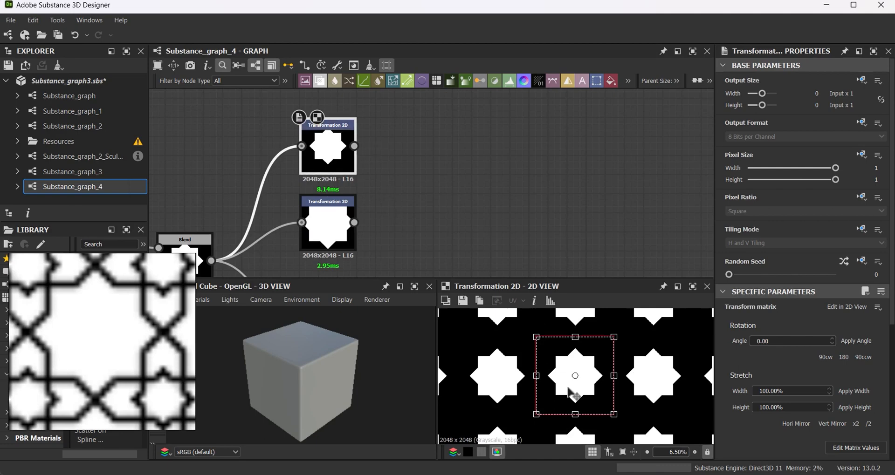
key("space")
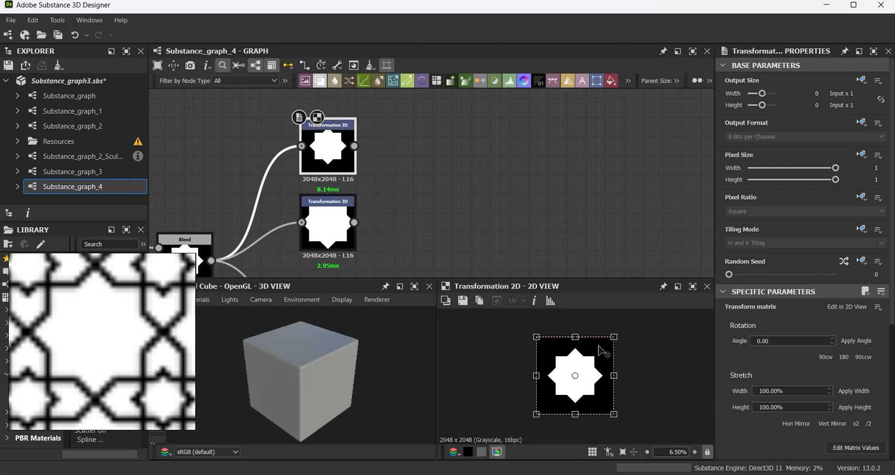
left_click(869, 424)
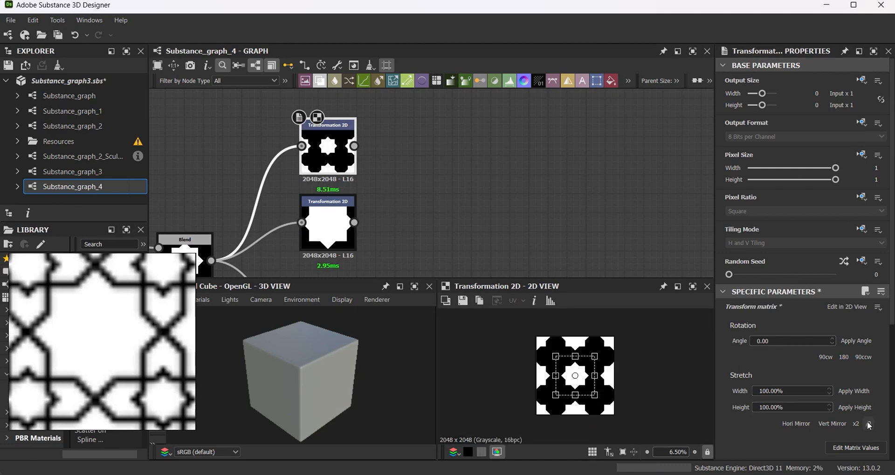
Set the uppermost Transformation 2D's Tiling Mode to absolute No Tiling
left_click(862, 230)
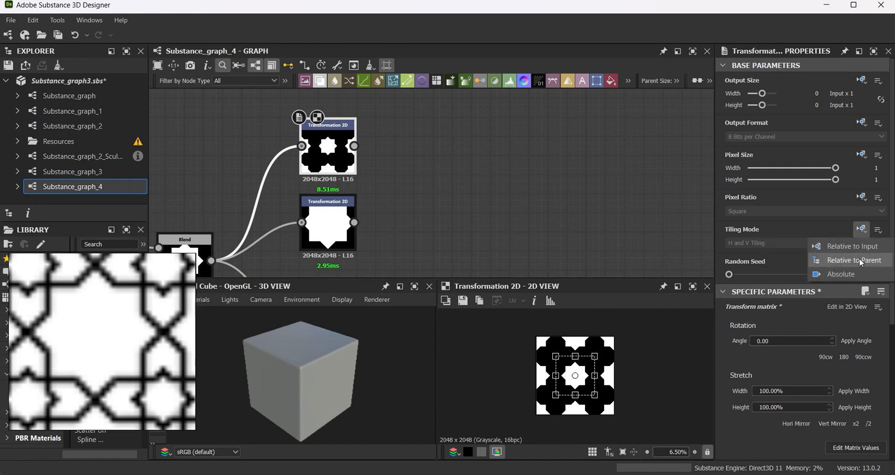
left_click(840, 274)
left_click(759, 243)
left_click(755, 252)
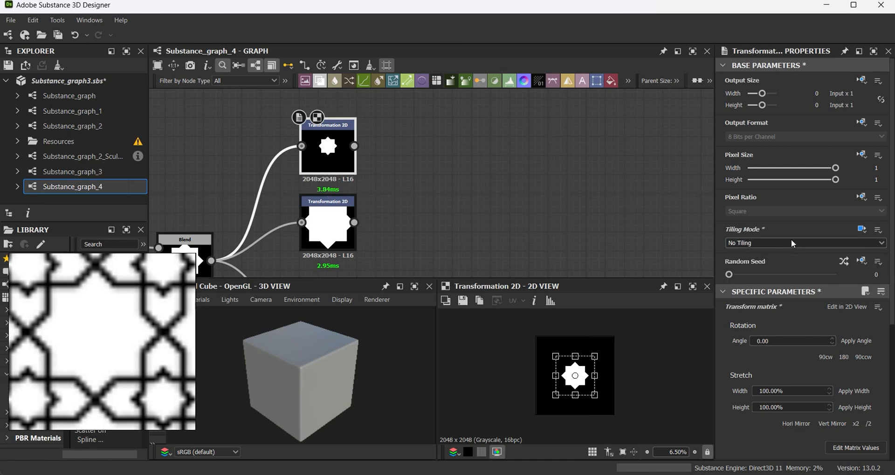
Compare Horizontal Tiling and Vertical Tiling on the small star, then restore No Tiling
left_click(790, 243)
left_click(779, 259)
left_click(776, 243)
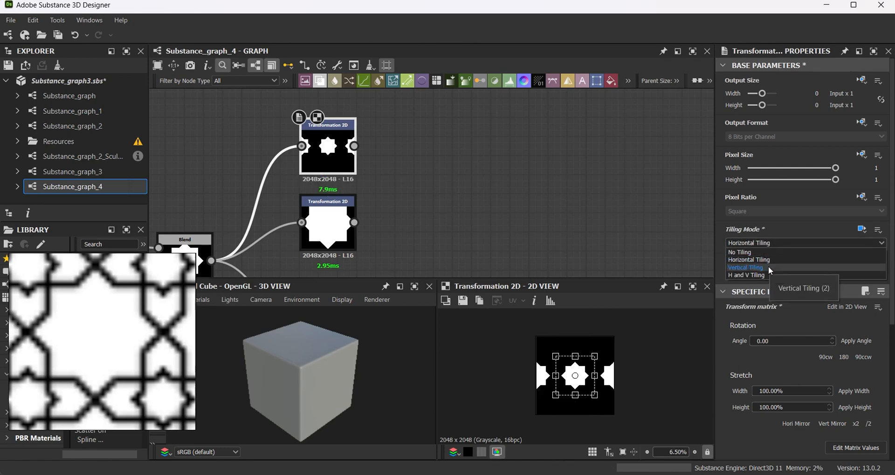
left_click(768, 267)
left_click(764, 241)
left_click(762, 274)
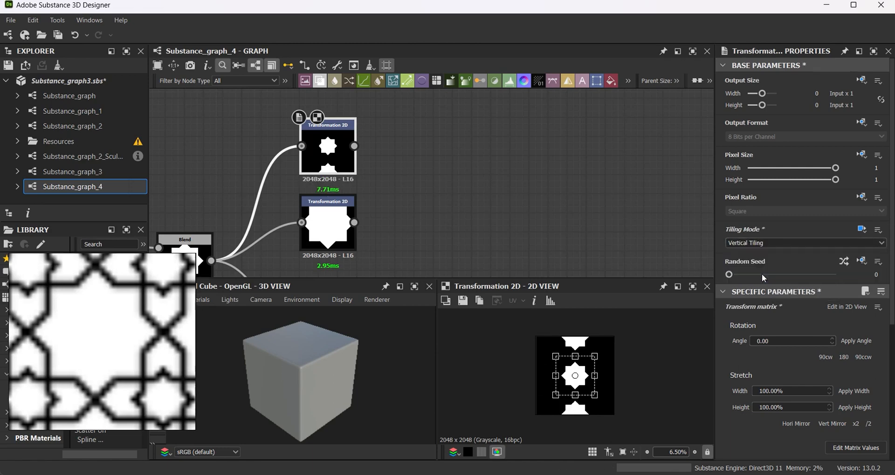
left_click(764, 243)
left_click(758, 259)
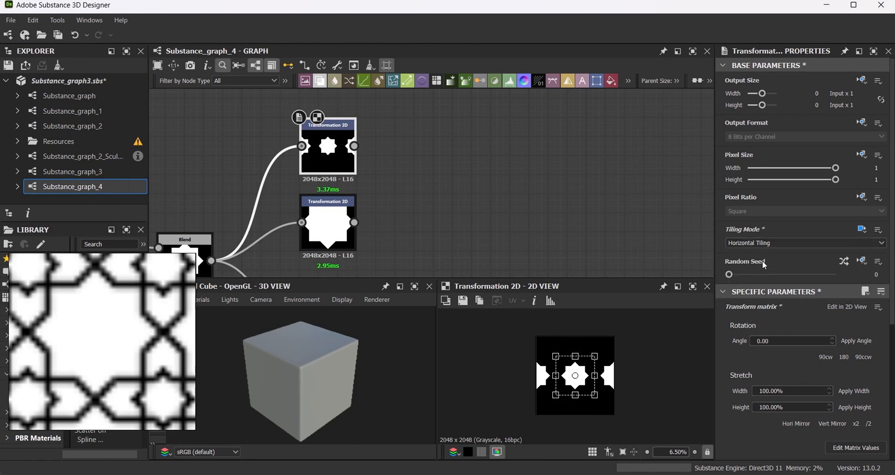
left_click(753, 242)
left_click(756, 251)
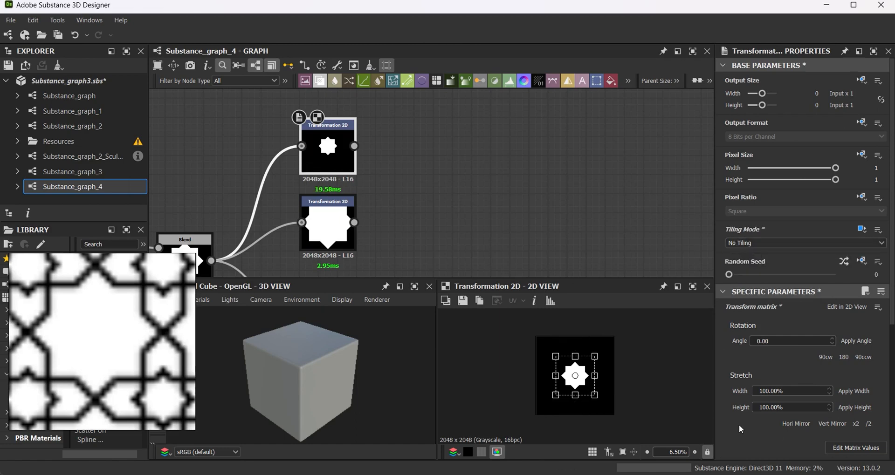
Set the small star's X offset to 1, placing it across the tile's left edge
scroll(740, 429, "down", 2)
left_click_drag(784, 411, 801, 411)
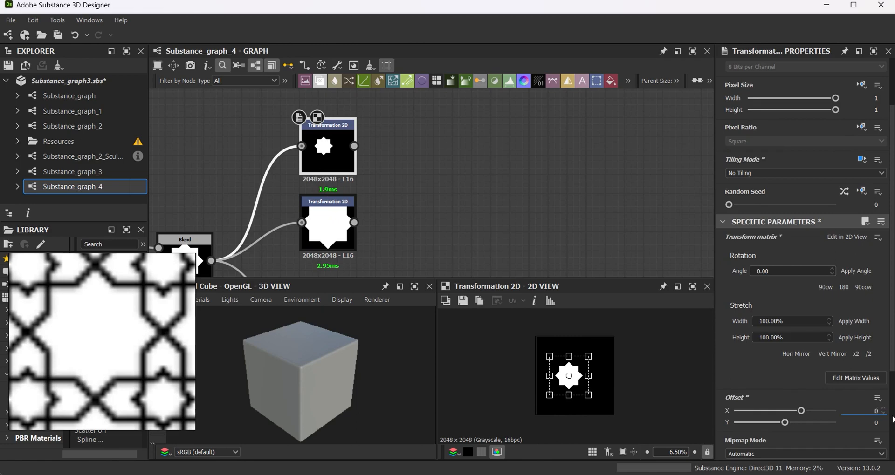
type(".5")
key("Return")
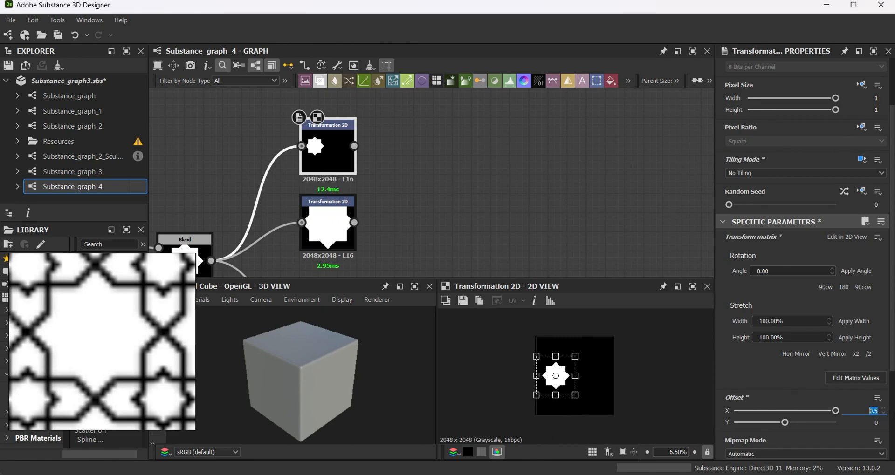
type("1")
key("Return")
scroll(521, 378, "up", 5)
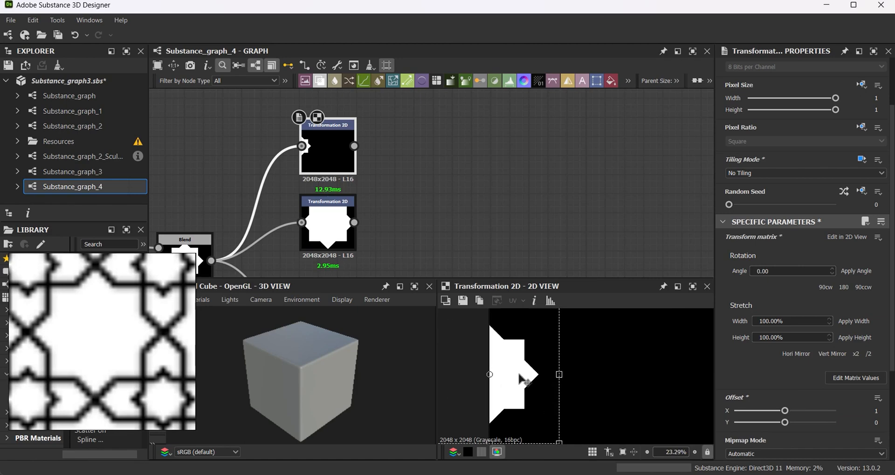
scroll(519, 375, "down", 4)
Add a Transformation 2D after the offset half star and rotate it 45° clockwise
left_click(596, 81)
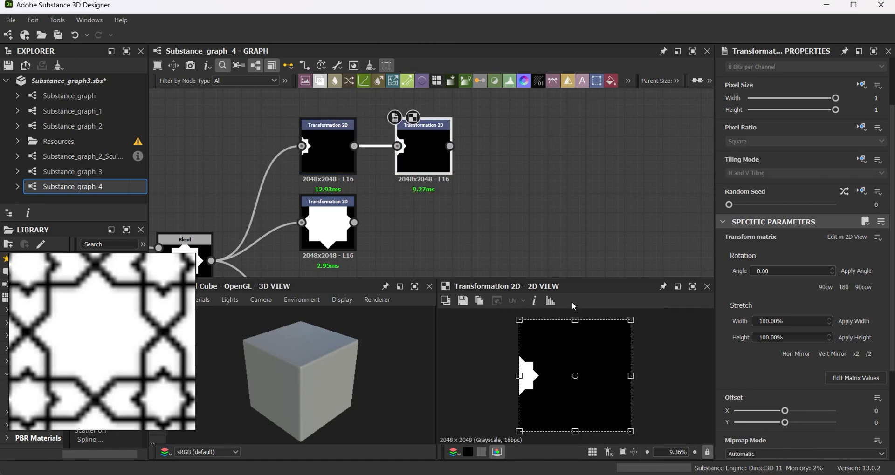
left_click_drag(635, 322, 663, 370)
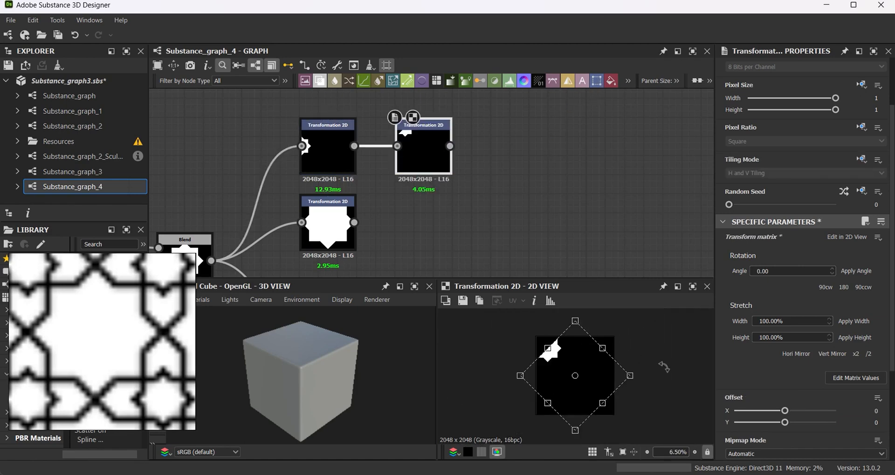
key("ctrl+z")
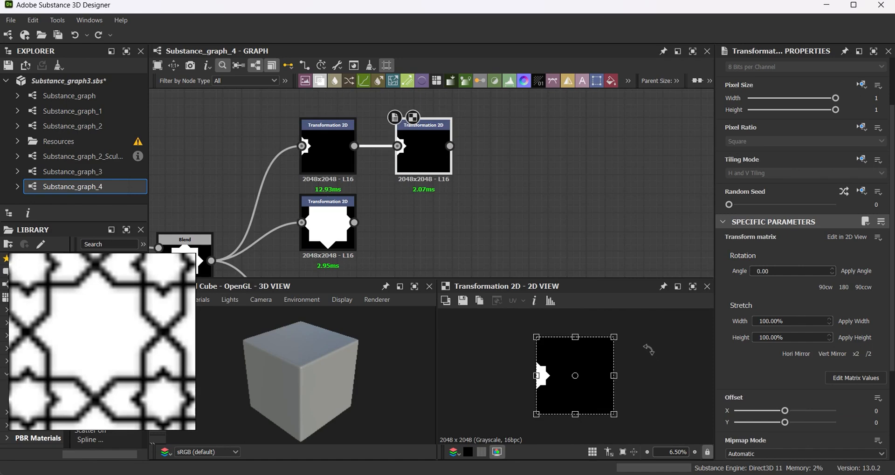
left_click_drag(633, 333, 648, 365)
scroll(557, 352, "up", 6)
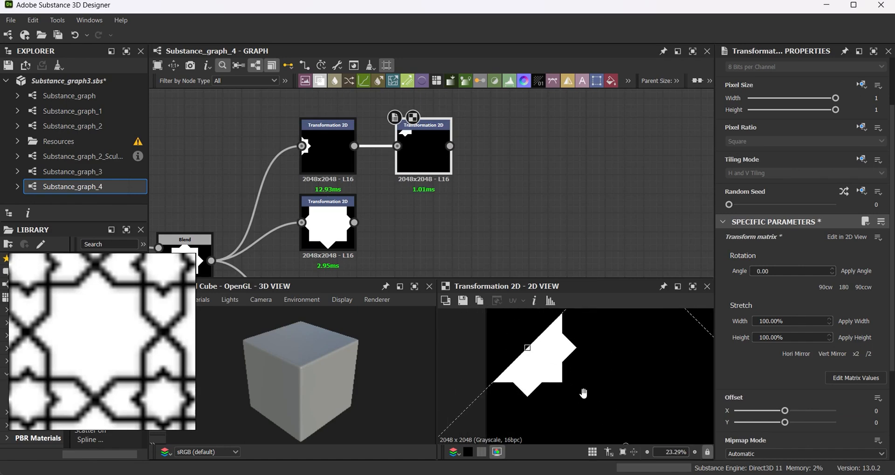
Move the rotated half star into the tile's upper-left corner, with an X offset of about 0.21
left_click_drag(589, 389, 545, 372)
scroll(561, 380, "up", 4)
middle_click_drag(391, 203, 311, 201)
scroll(311, 201, "down", 1)
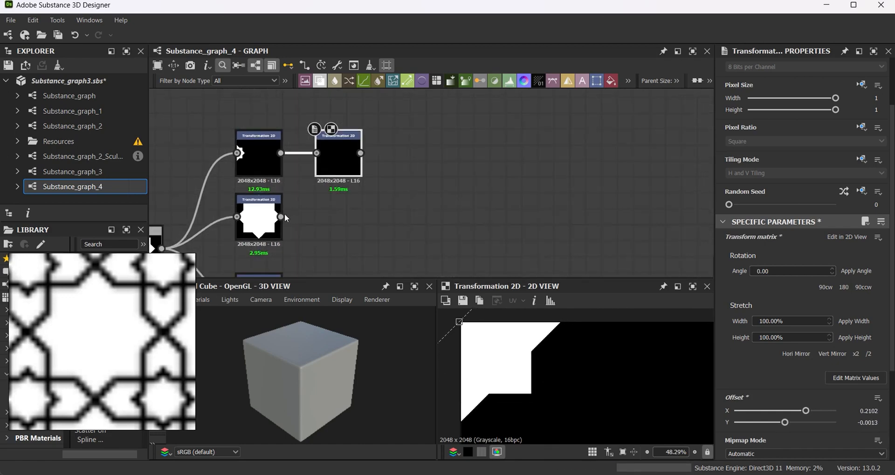
Blend the rotated corner half star over the large star at an opacity of about 0.57
left_click_drag(281, 217, 424, 215)
left_click(484, 153)
left_click_drag(361, 153, 428, 205)
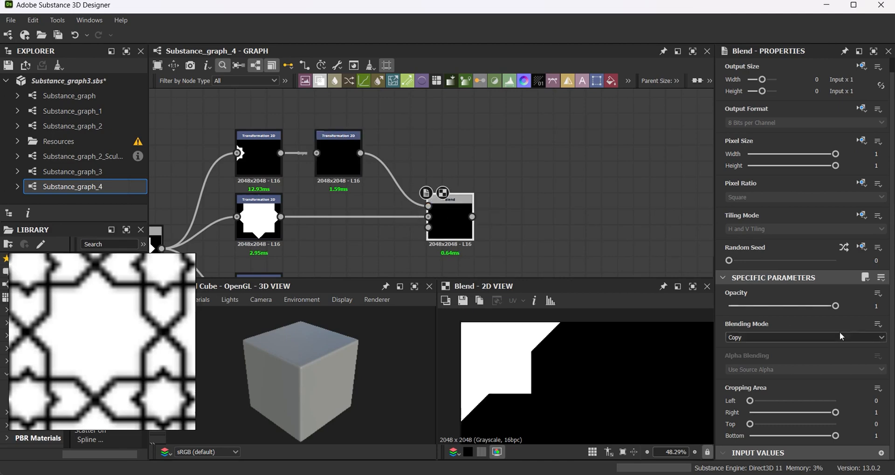
left_click_drag(781, 306, 789, 311)
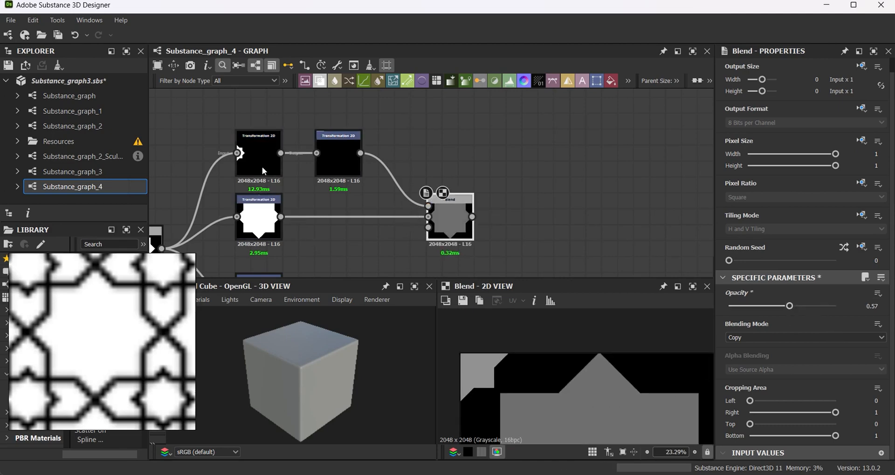
Enlarge the small half star in its first Transformation 2D until the corner piece meets the large star's edge
left_click(262, 167)
left_click_drag(513, 416, 522, 408)
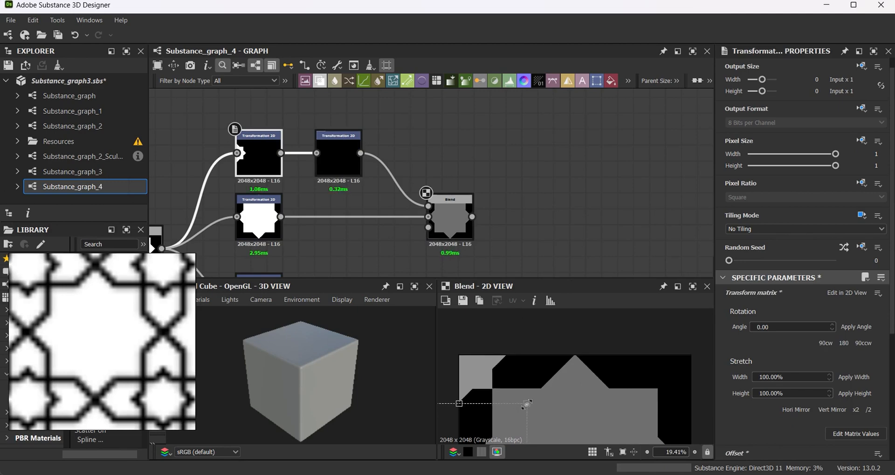
scroll(526, 403, "down", 3)
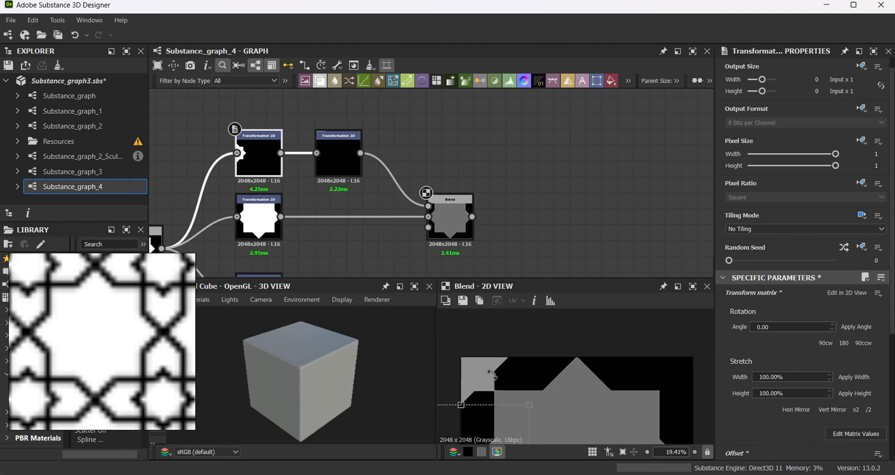
Insert a Mirror Grayscale between the corner half star's Transformation 2D and the Blend, mirroring it on the X axis
double_click(342, 164)
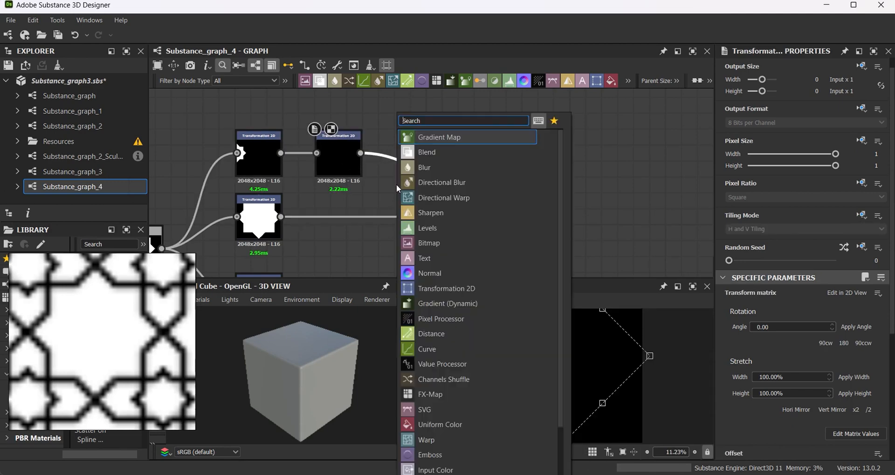
key("space")
type("mir")
left_click(432, 137)
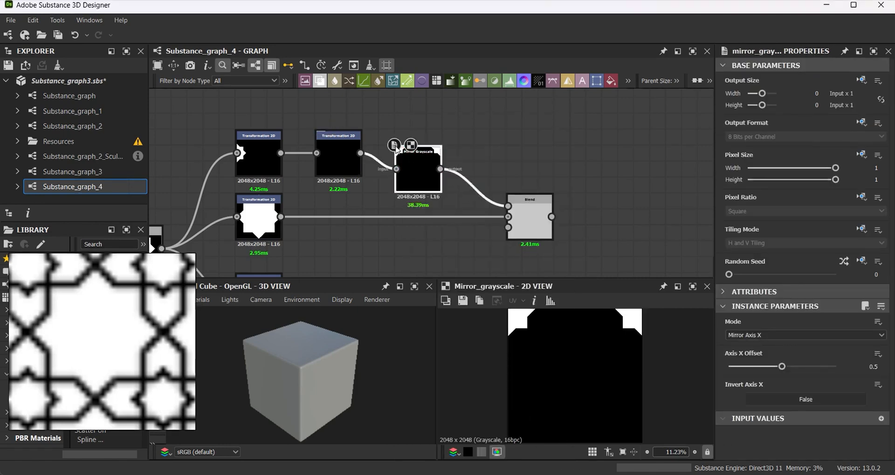
Insert a second Mirror Grayscale after the first and set its mode to Mirror Axis Y, filling all four corners
key("space")
key("Escape")
key("space")
type("mir")
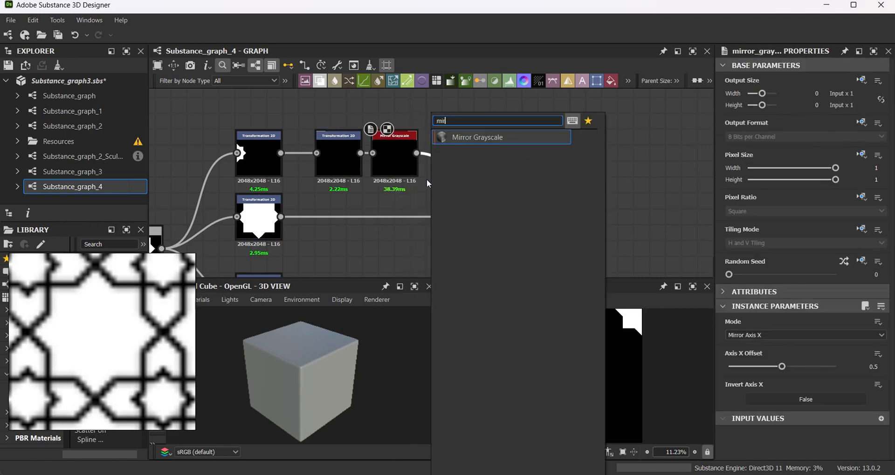
left_click(475, 139)
left_click(778, 335)
left_click(776, 354)
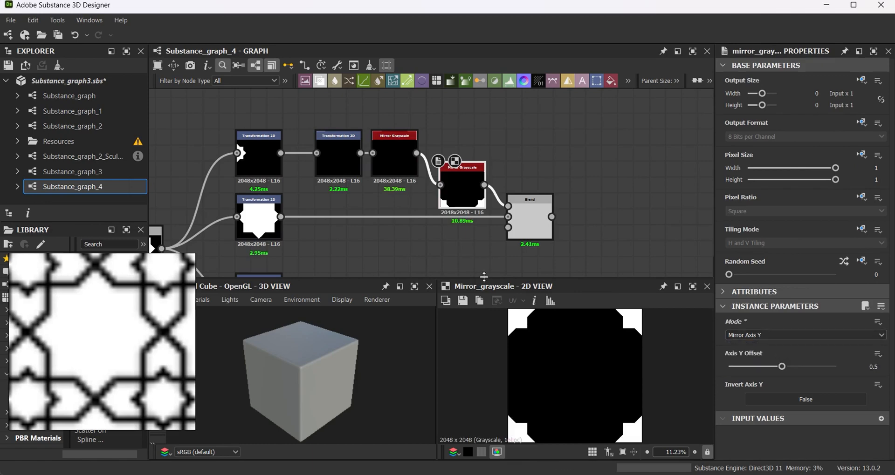
Set the Blend of mirrored corners and large star to Max (Lighten) with an opacity of 1
double_click(525, 210)
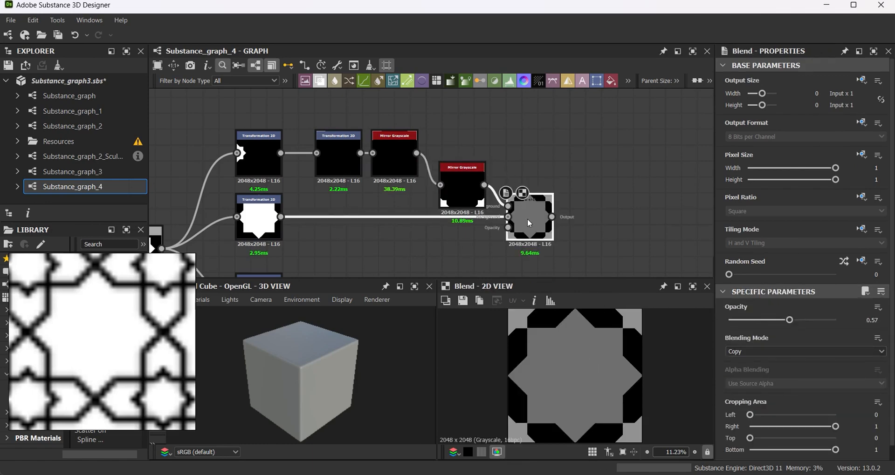
left_click(753, 350)
left_click(764, 399)
left_click_drag(789, 320, 893, 328)
middle_click_drag(617, 185, 594, 160)
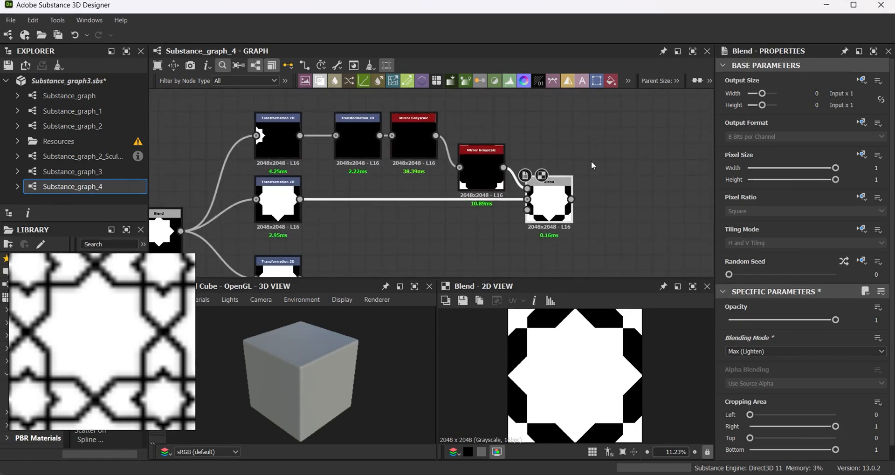
Select the whole star node chain and move it farther from the material output nodes
scroll(589, 164, "down", 1)
scroll(583, 172, "down", 2)
left_click_drag(196, 126, 654, 251)
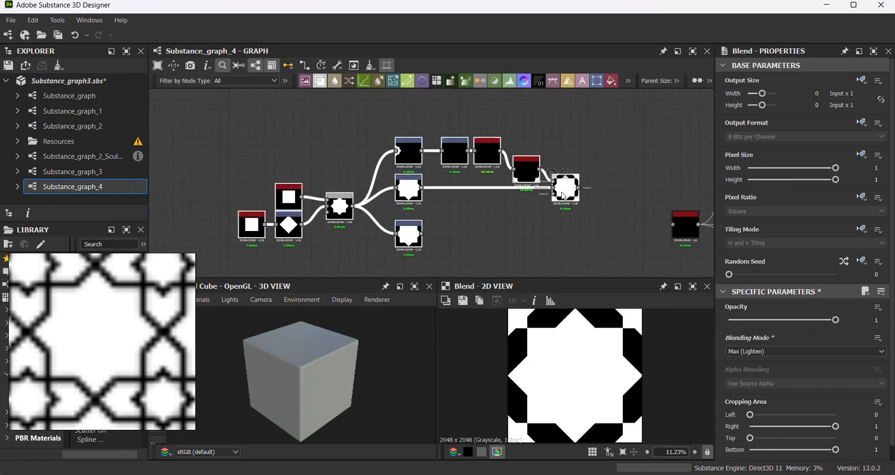
scroll(441, 189, "up", 4)
left_click_drag(565, 188, 382, 167)
Add an Edge Detect after the combined star Blend and set its edge roundness to 0
scroll(441, 189, "up", 1)
type("edge")
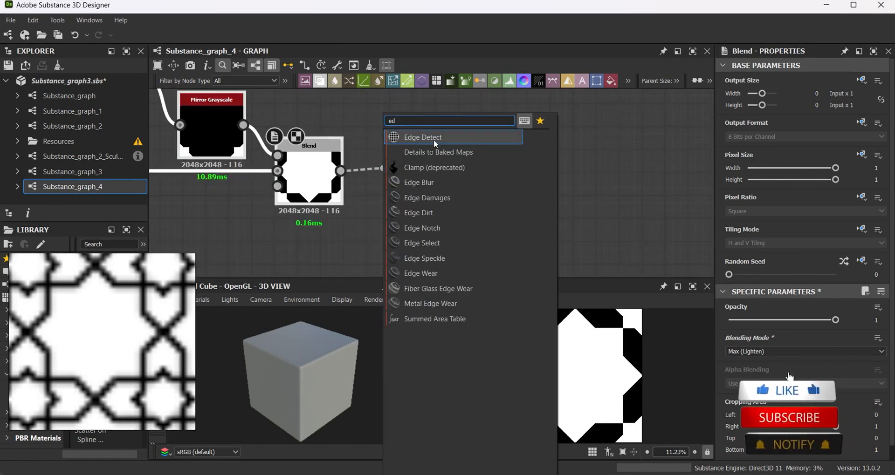
left_click(434, 138)
left_click_drag(755, 366, 644, 366)
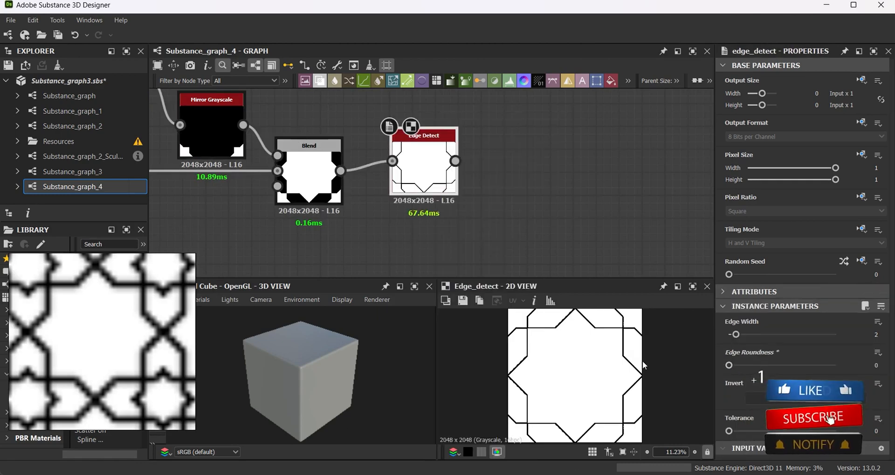
Blend the combined star shape with its Edge Detect, using the star as foreground and the edges as background
middle_click_drag(424, 225, 421, 225)
left_click_drag(421, 175, 432, 140)
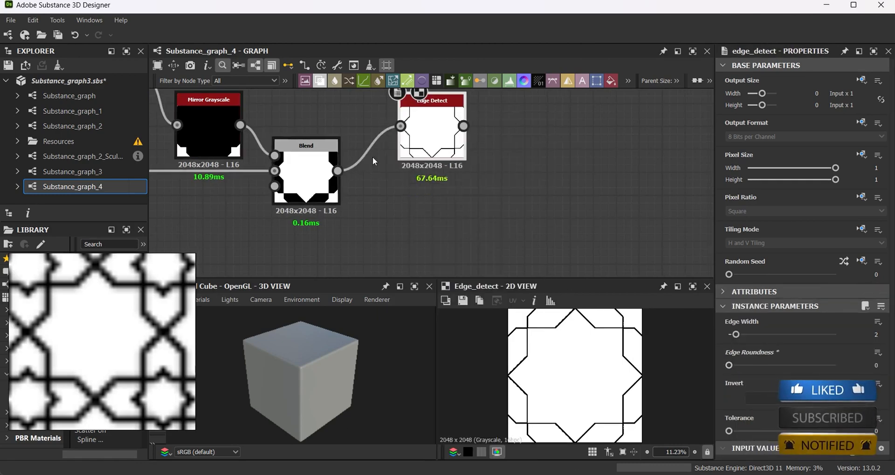
left_click_drag(338, 171, 463, 126)
left_click(617, 149)
key("x")
Set the blending mode of the star and Edge Detect Blend to Subtract
left_click(769, 352)
left_click(769, 352)
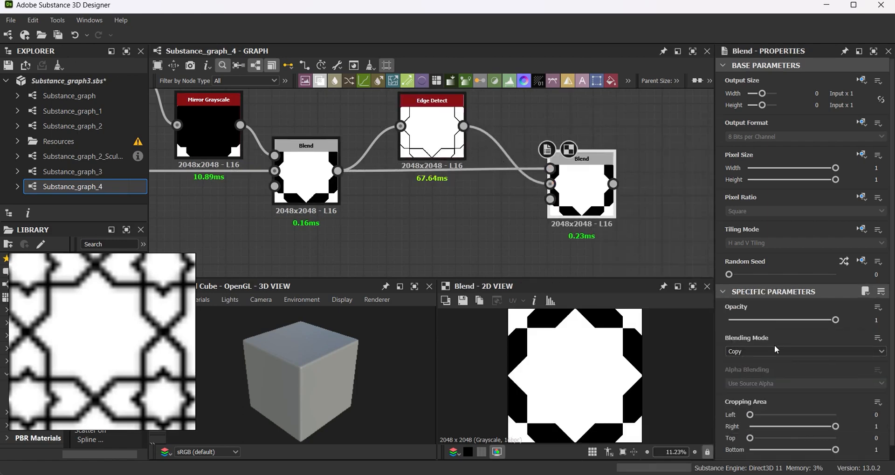
left_click(776, 350)
left_click(776, 350)
scroll(776, 350, "down", 2)
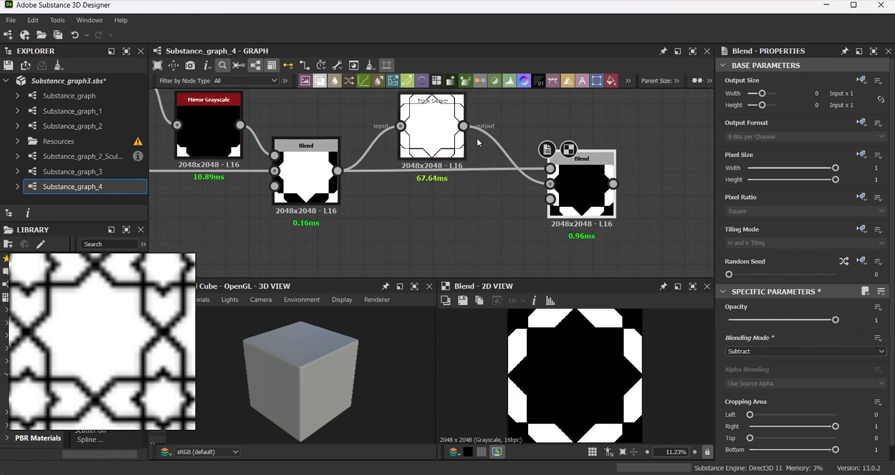
Check the subtracted pattern's tiling and set the Edge Detect's edge width to about 2.47
key("space")
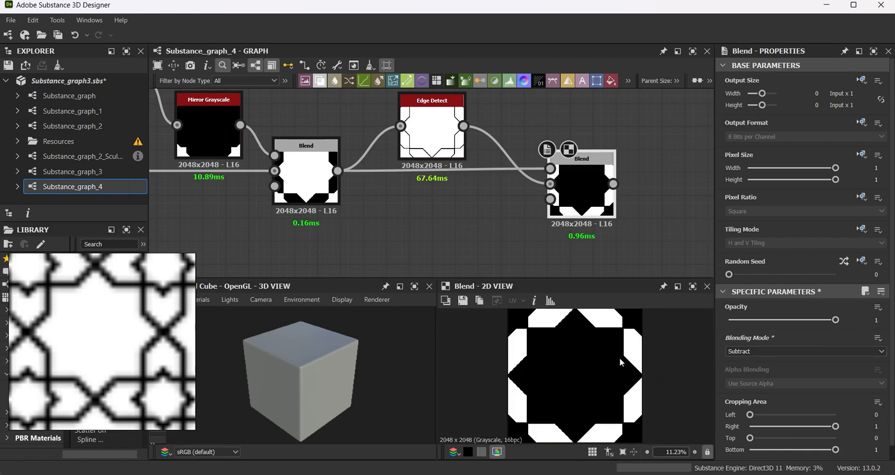
key("space")
key("space")
scroll(517, 219, "down", 2)
middle_click_drag(512, 226, 413, 193)
left_click(373, 126)
left_click_drag(734, 334, 741, 340)
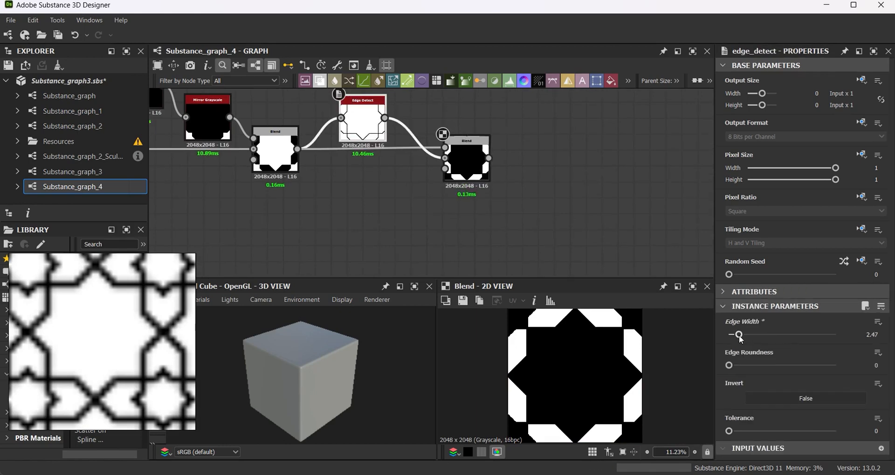
Add another Blend with the subtracted result over the combined star shape, using Max (Lighten)
left_click_drag(568, 201, 546, 191)
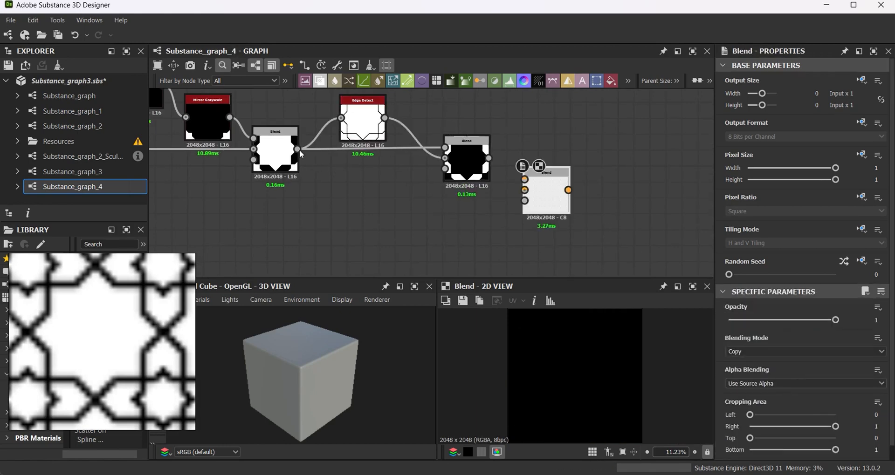
left_click_drag(488, 159, 524, 180)
left_click(799, 352)
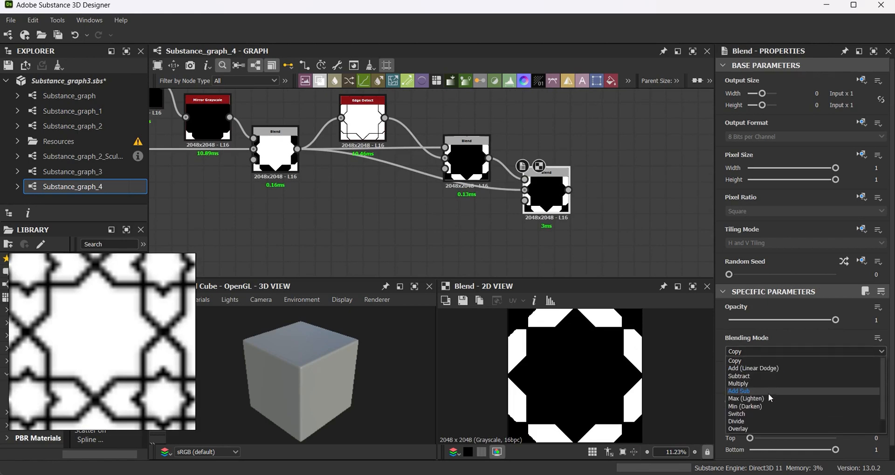
left_click(770, 395)
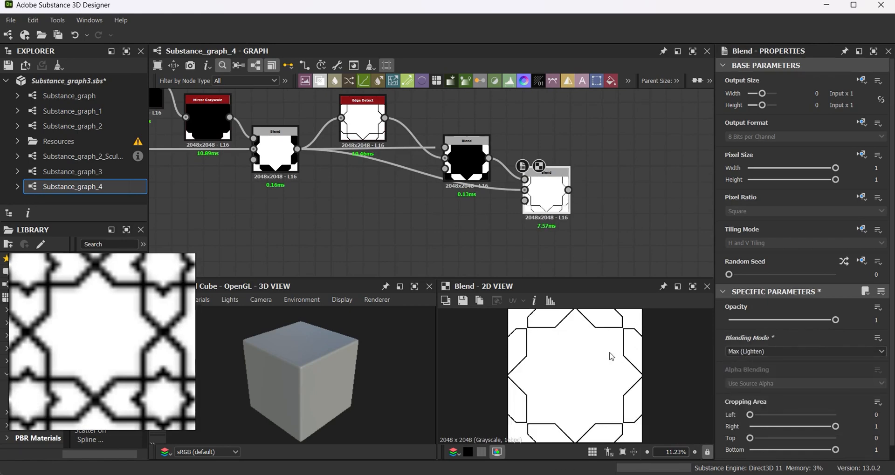
Preview the final Blend tiled and set the Edge Detect's edge width to about 2.63
key("space")
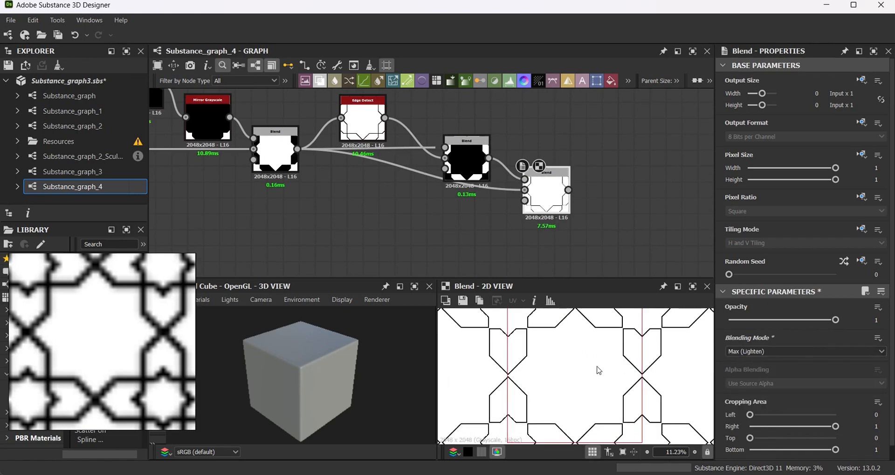
scroll(599, 370, "up", 2)
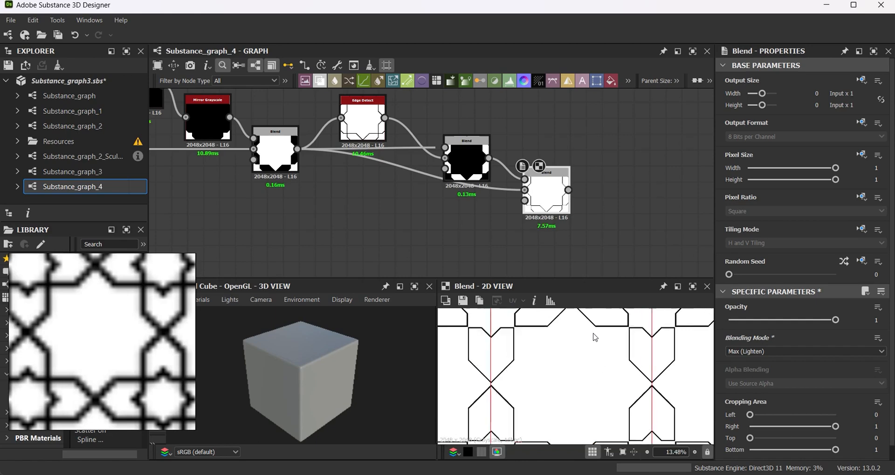
left_click(362, 118)
left_click_drag(737, 335, 742, 336)
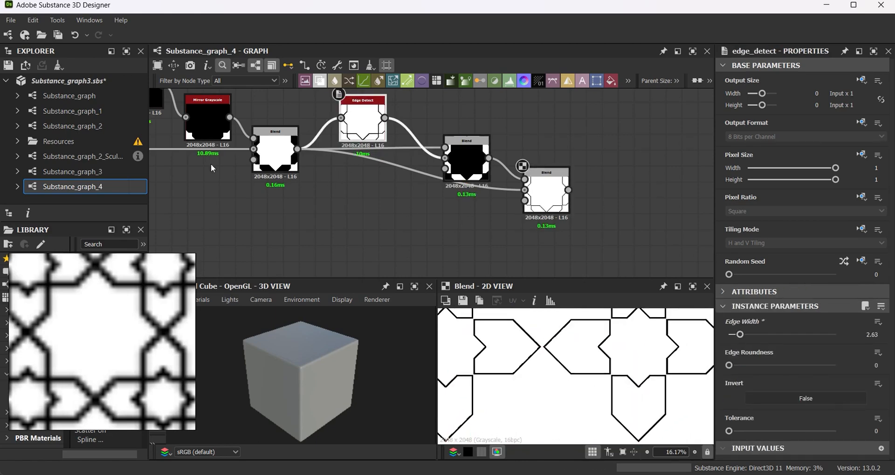
Examine how the shapes meet at the tile borders, with the small half star's first Transformation 2D selected
middle_click_drag(210, 163, 440, 214)
scroll(568, 386, "down", 3)
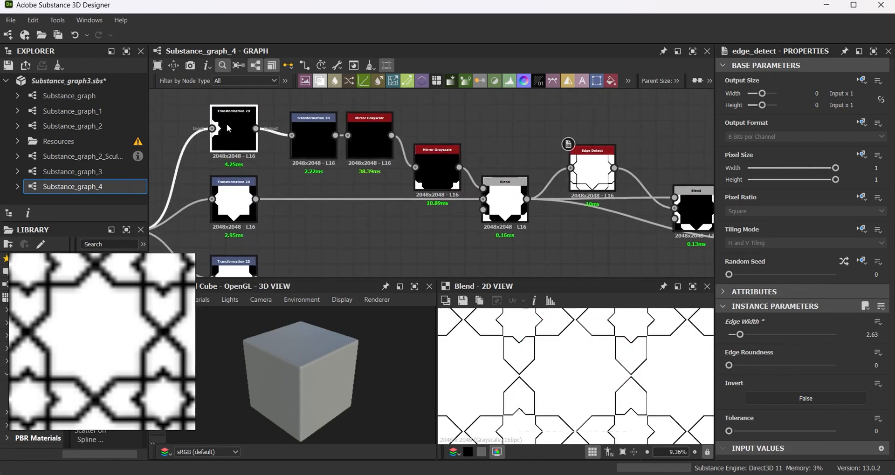
left_click(229, 128)
scroll(597, 392, "up", 2)
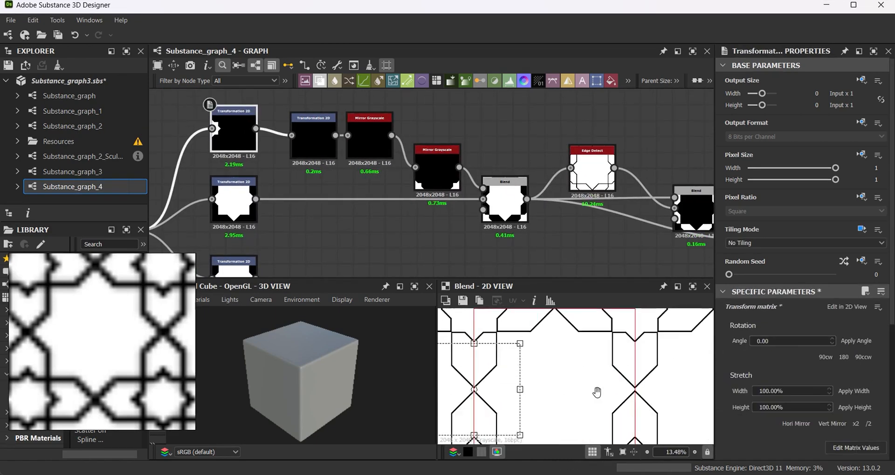
middle_click_drag(597, 393, 578, 414)
scroll(623, 363, "up", 3)
scroll(623, 363, "down", 4)
middle_click_drag(579, 192, 431, 170)
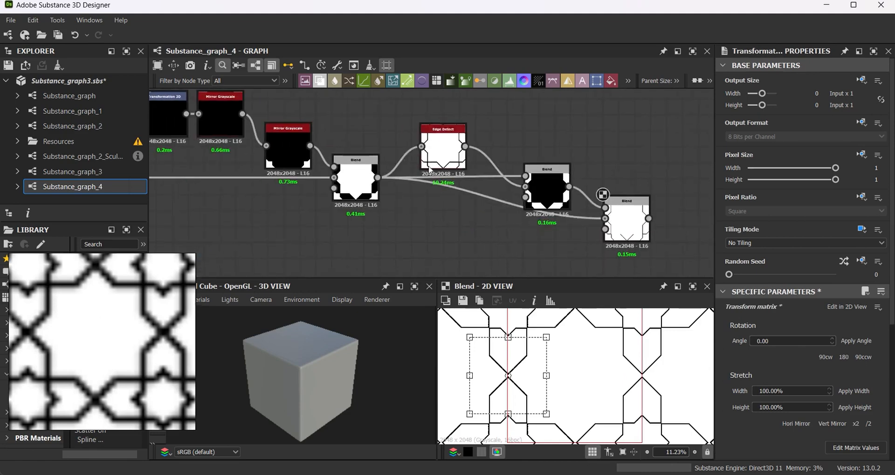
Tidy the graph by placing Edge Detect below the two final Blends, then move the whole node chain farther from the outputs
left_click_drag(430, 170, 422, 258)
left_click_drag(545, 195, 538, 164)
left_click_drag(630, 237, 630, 205)
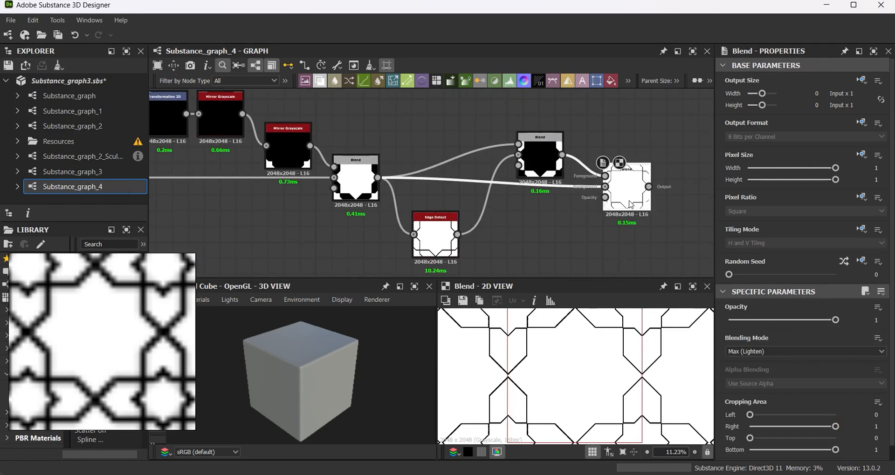
scroll(631, 205, "down", 5)
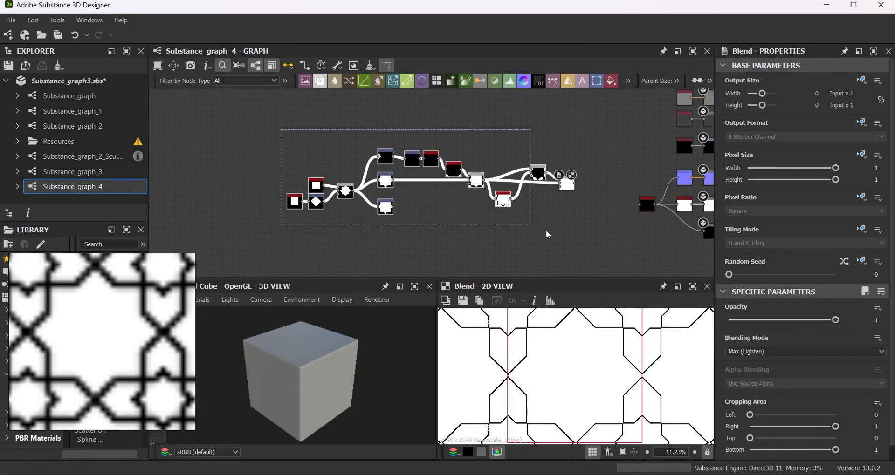
left_click_drag(546, 230, 573, 232)
left_click_drag(567, 185, 412, 174)
left_click(418, 221)
key("space")
left_click(396, 218)
key("space")
key("Escape")
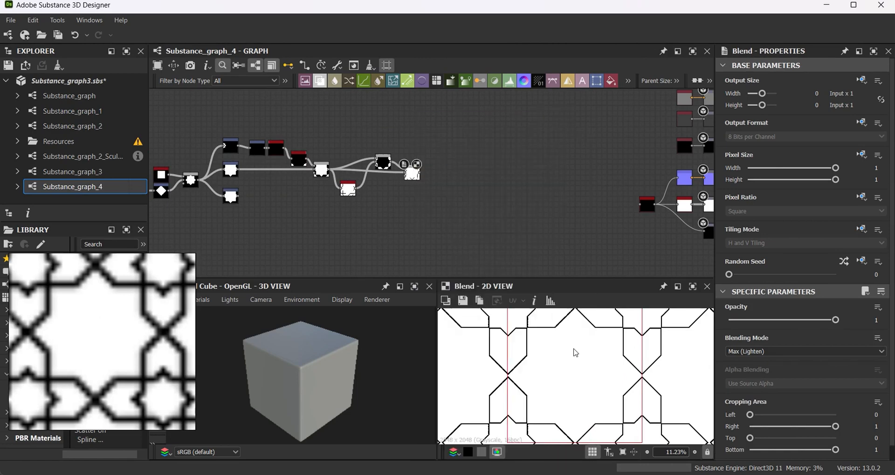
middle_click_drag(474, 195, 457, 202)
key("space")
type("ti")
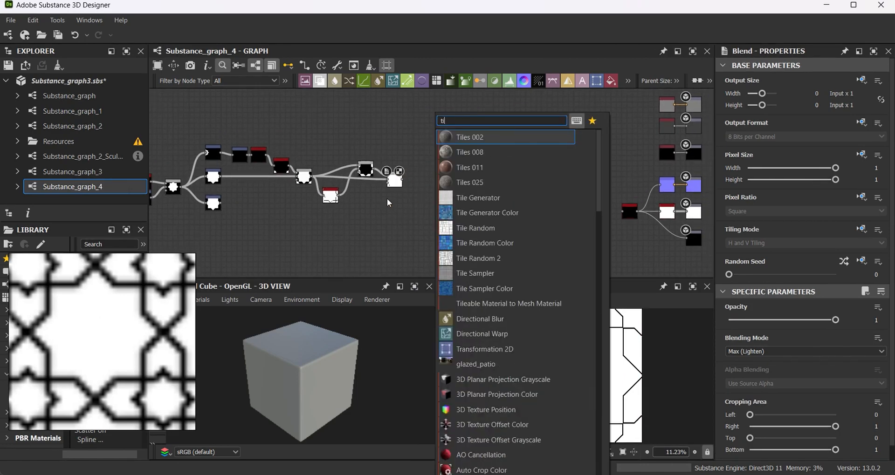
type("le")
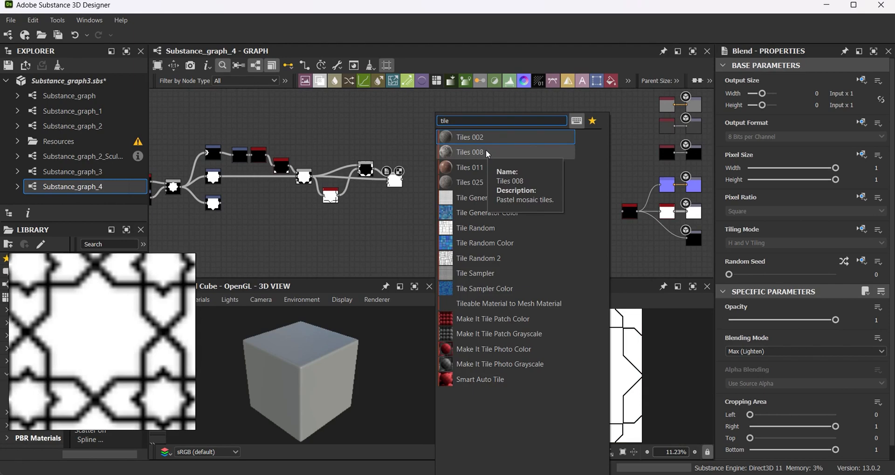
key("Escape")
Try an Edge Detect edge width of about 4.26, then reduce it to about 3.28
left_click(330, 195)
left_click_drag(740, 335, 752, 335)
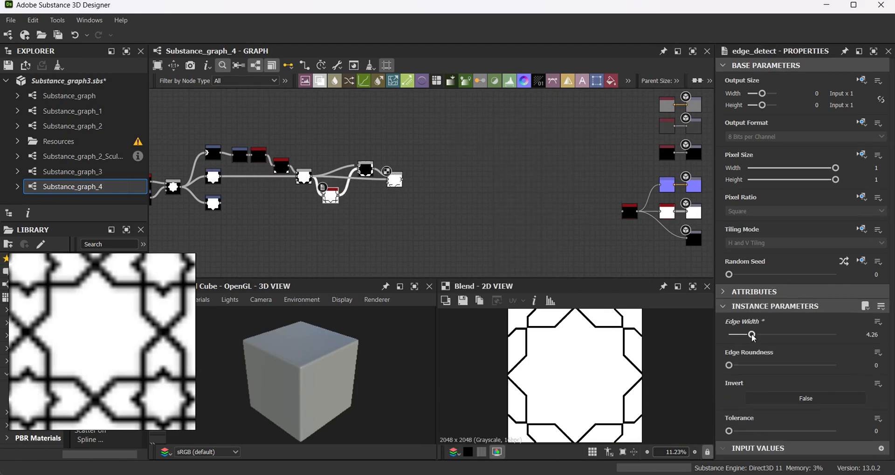
left_click(396, 182)
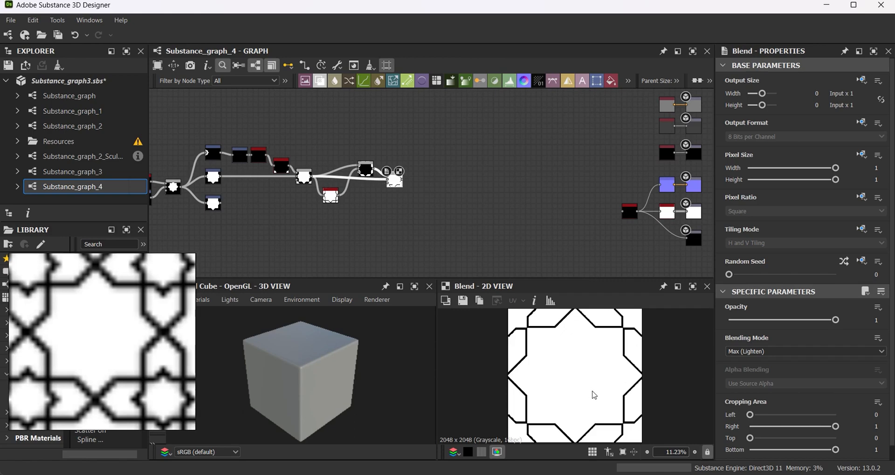
key("t")
key("t")
left_click(330, 196)
left_click(745, 335)
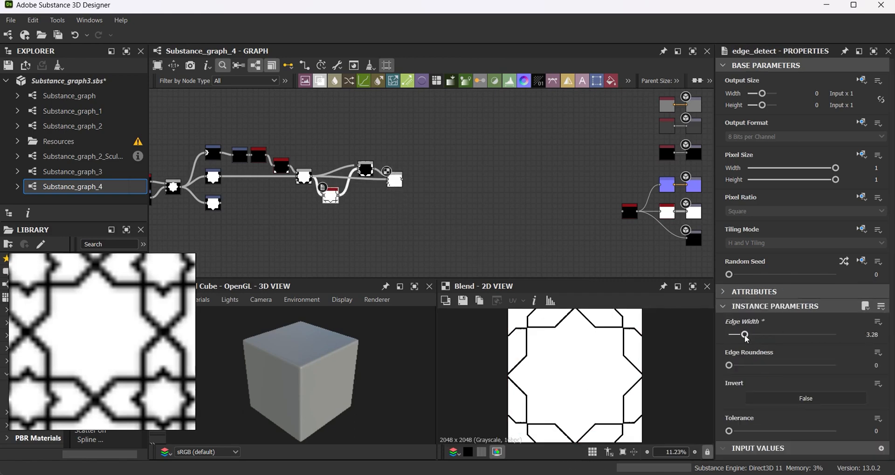
Add a Tile Generator beside the final Blend and set its X Amount and Y Amount to 4
scroll(372, 173, "up", 3)
left_click(408, 182)
key("space")
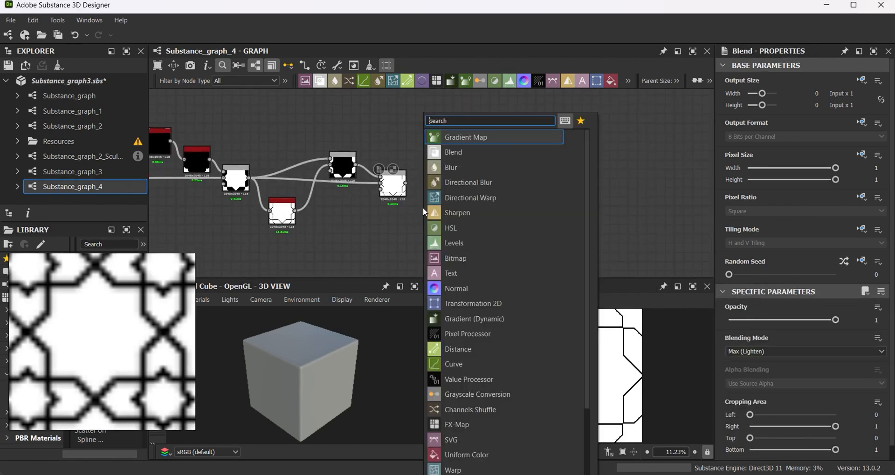
type("tile")
left_click(448, 198)
double_click(875, 334)
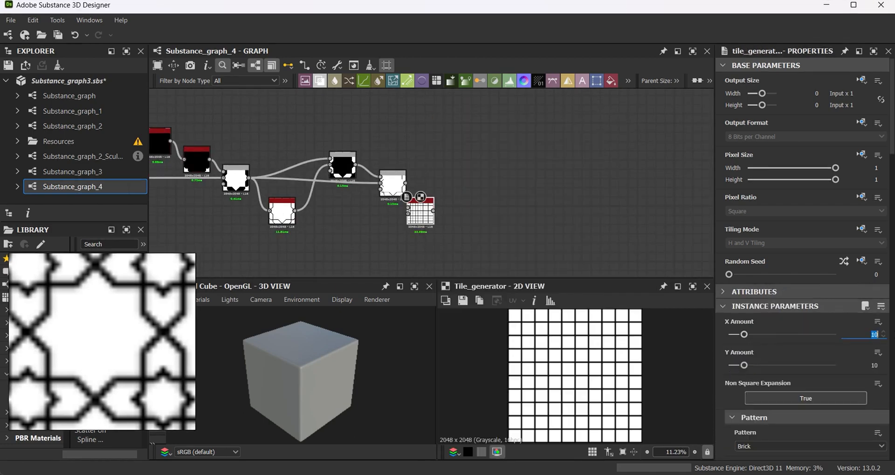
type("4")
key("Tab")
type("4")
key("Return")
left_click_drag(429, 206, 466, 181)
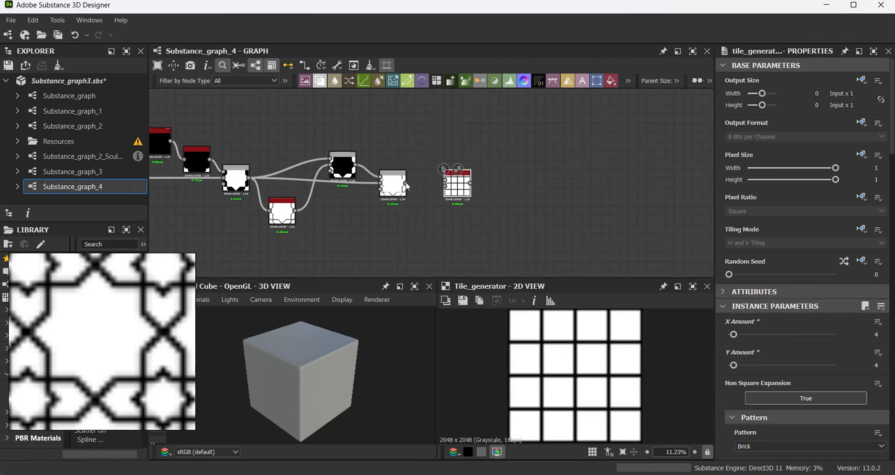
Feed the final Blend into the Tile Generator and set its pattern to Image Input
scroll(792, 425, "down", 1)
left_click(801, 411)
left_click(769, 425)
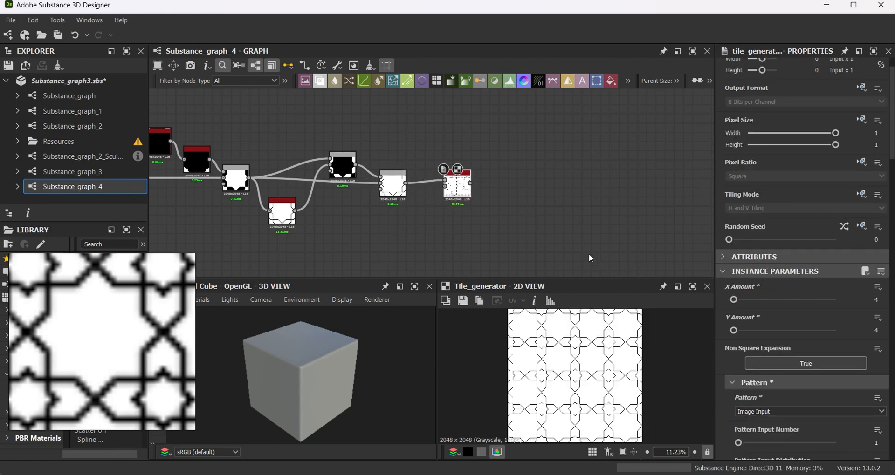
Add a Bevel after the Tile Generator with a distance of -0.002 and smoothing of about 0.33
middle_click_drag(473, 182, 347, 176)
key("space")
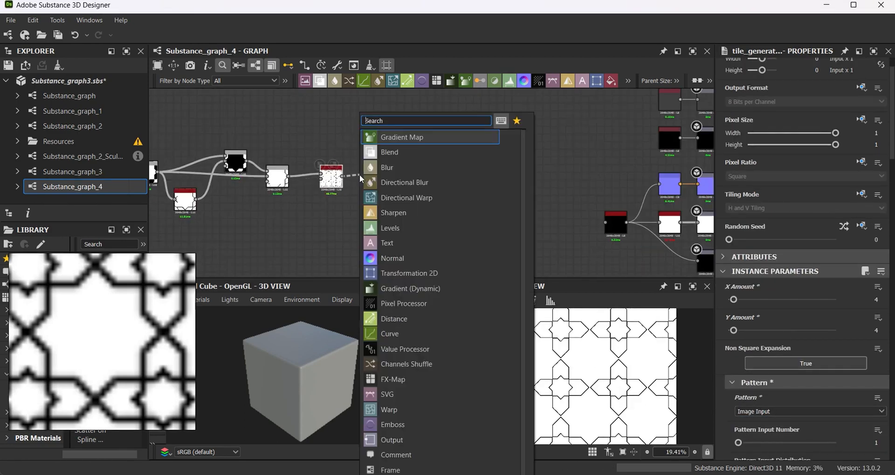
type("be")
key("Return")
left_click_drag(809, 300, 782, 301)
scroll(651, 344, "up", 5)
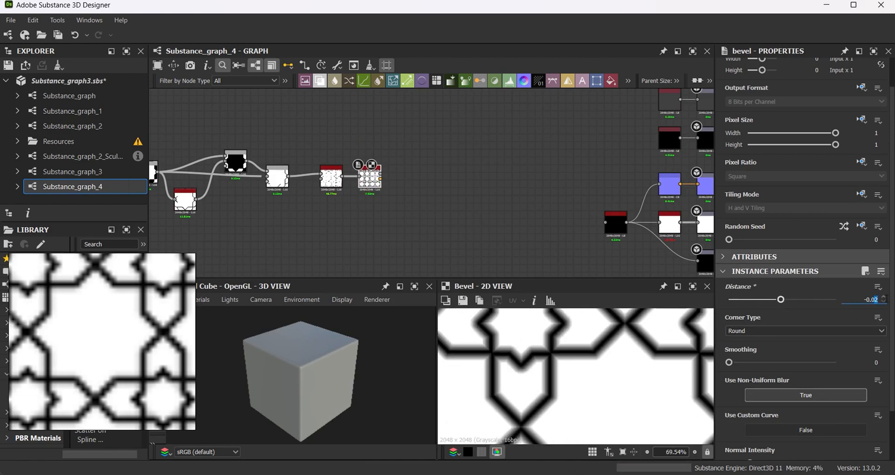
key("Return")
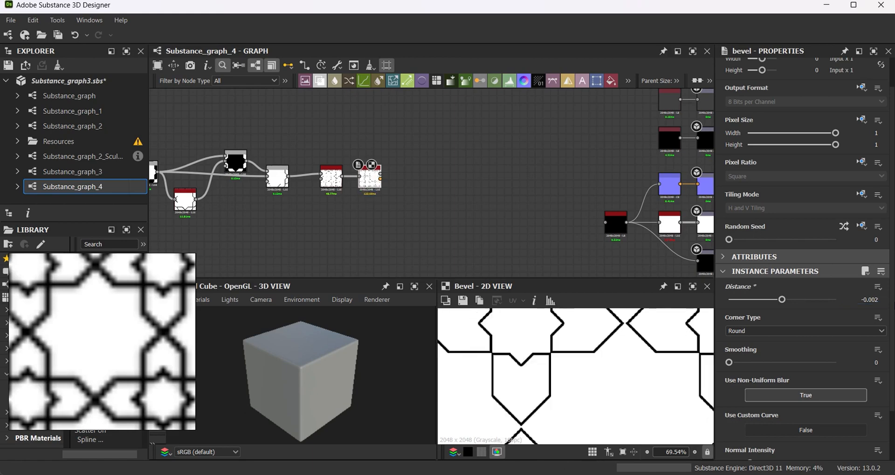
left_click_drag(729, 363, 735, 363)
scroll(619, 374, "up", 3)
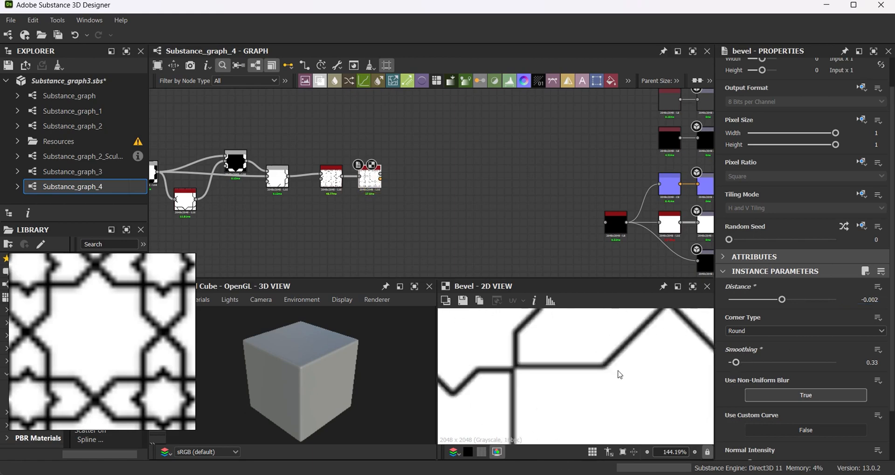
Connect the Bevel to the node feeding the normal and height outputs, and inspect the relief on the cube
middle_click_drag(386, 177, 323, 189)
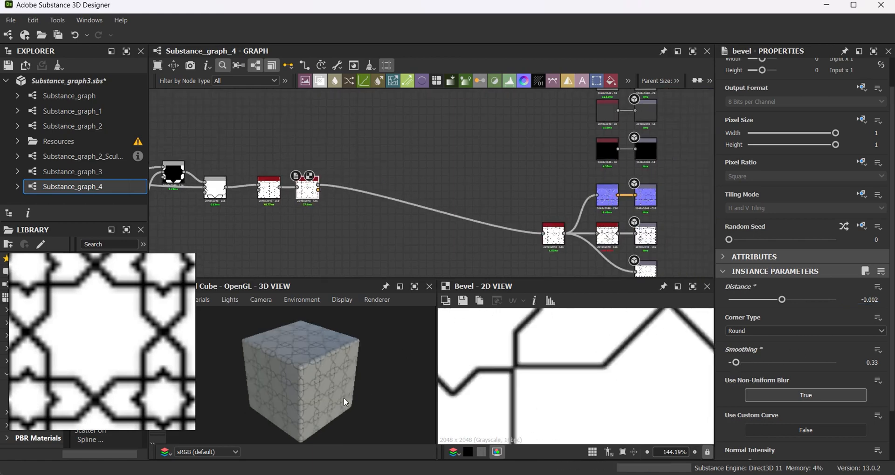
scroll(344, 377, "up", 5)
left_click_drag(326, 357, 363, 356)
scroll(321, 226, "down", 2)
Place a copy of the Bevel above the node chain and add a Blend node near it
middle_click_drag(337, 245, 408, 283)
left_click_drag(428, 186, 388, 176)
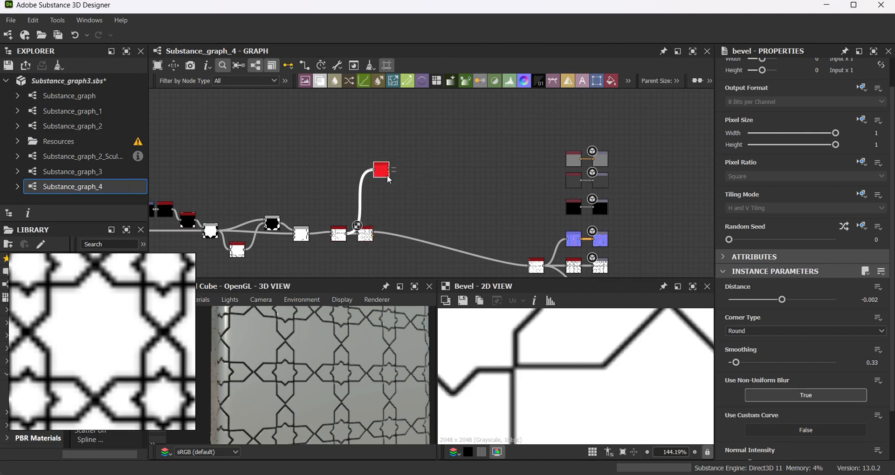
left_click_drag(436, 140, 436, 139)
scroll(404, 157, "up", 2)
Try feeding the Bevel copy from the Blend that combines the stars, and preview its result
left_click(372, 178)
middle_click_drag(353, 189, 426, 154)
scroll(298, 173, "down", 1)
middle_click_drag(281, 178, 328, 185)
double_click(470, 151)
scroll(571, 341, "down", 16)
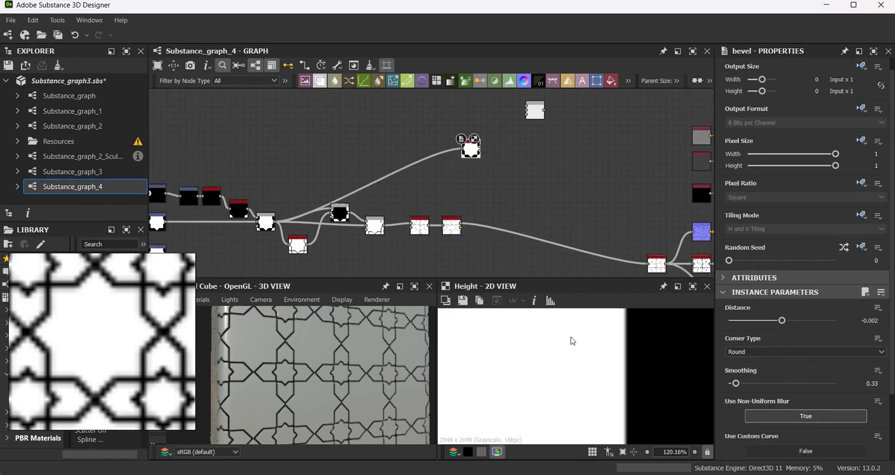
scroll(469, 149, "up", 2)
middle_click_drag(330, 165, 505, 131)
scroll(452, 153, "down", 2)
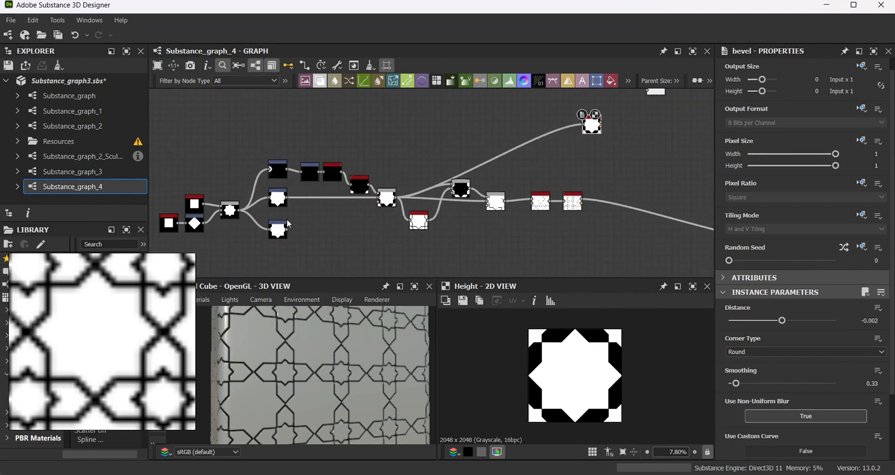
Try feeding the Bevel copy from the large star's Transformation 2D, then delete the copy
left_click_drag(588, 130, 585, 125)
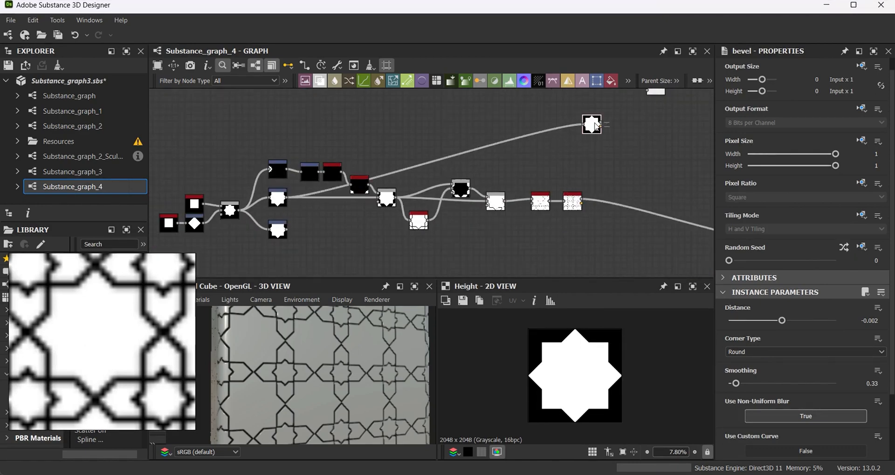
scroll(572, 164, "up", 3)
middle_click_drag(552, 211, 447, 261)
scroll(496, 186, "up", 3)
scroll(496, 179, "down", 3)
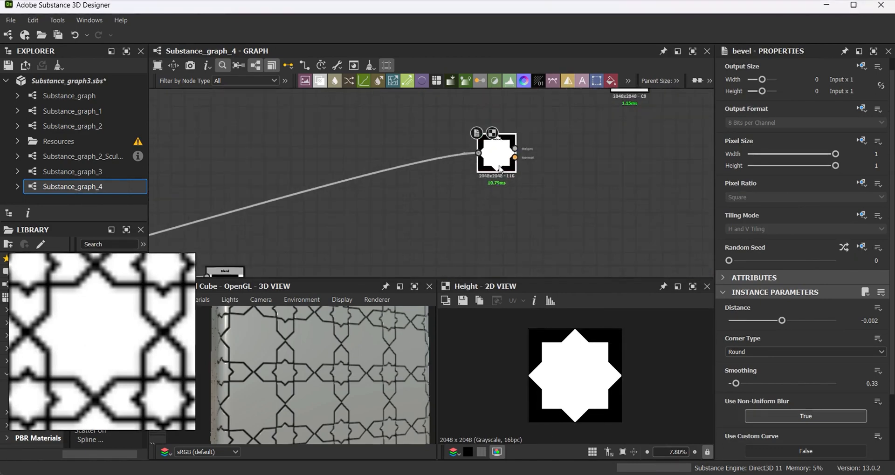
key("Delete")
Duplicate the Tile Generator, feed it from the large star's Transformation 2D, and use it as the new Blend's mask
middle_click_drag(447, 165, 457, 106)
left_click_drag(423, 237, 457, 131, "ctrl")
scroll(459, 135, "down", 2)
scroll(320, 169, "down", 2)
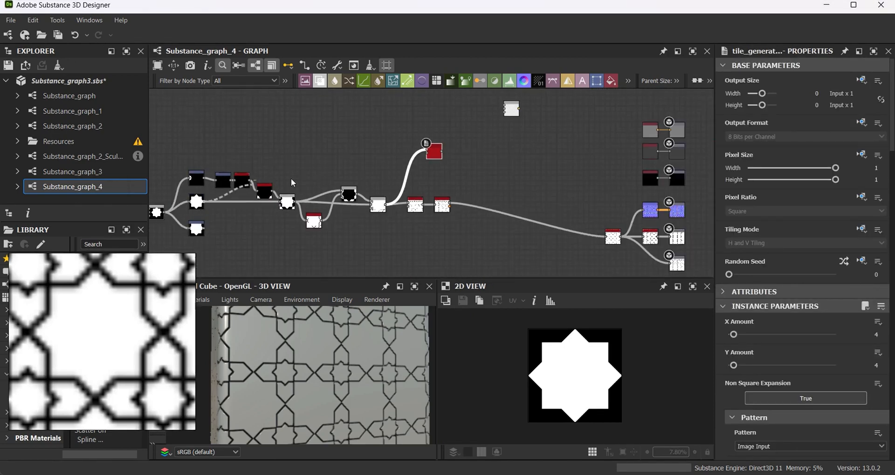
double_click(434, 151)
scroll(399, 219, "up", 1)
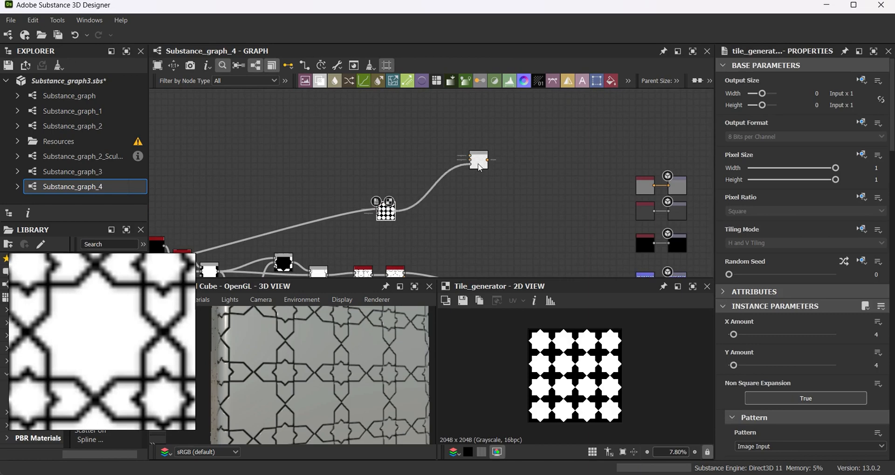
scroll(484, 189, "up", 2)
middle_click_drag(470, 173, 467, 214)
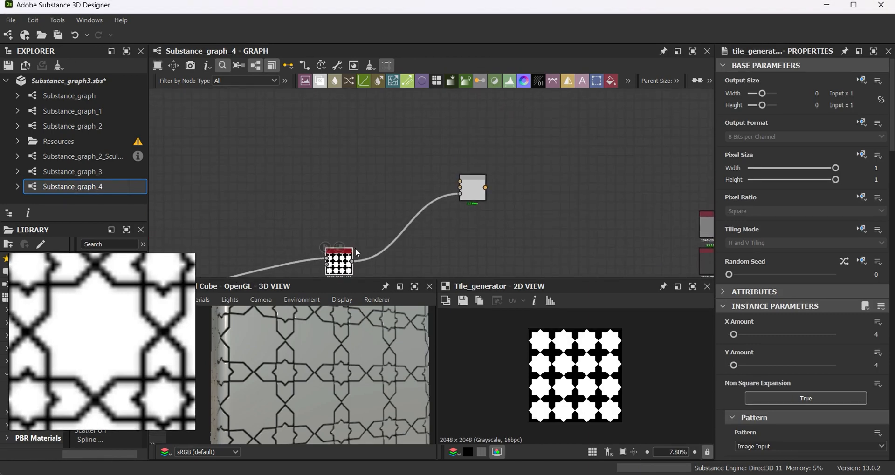
Colour the tiled large stars with a cyan Uniform Color (RGB 0, 189, 213) and chain a second Blend after the first
left_click_drag(350, 254, 354, 229)
left_click_drag(349, 169, 407, 193)
middle_click_drag(410, 195, 392, 157)
left_click_drag(403, 154, 450, 153)
left_click(487, 140)
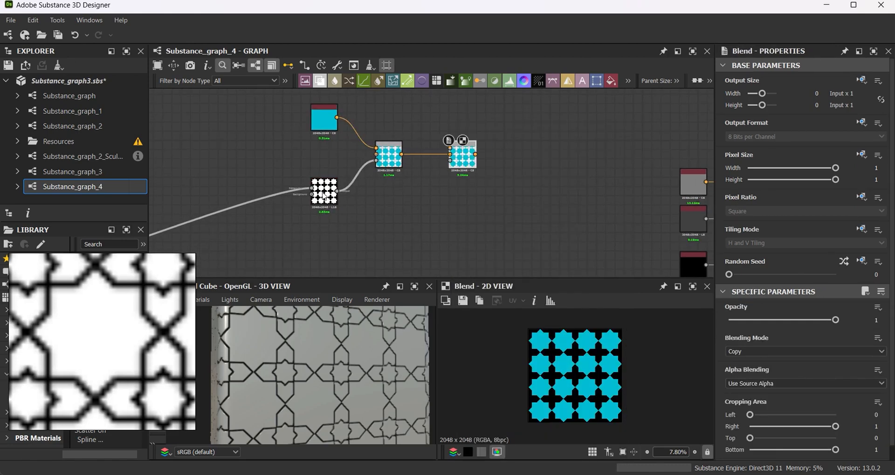
Duplicate the large stars' Tile Generator below the second Blend and feed the copy from the small stars' Mirror Grayscale
left_click(326, 192)
key("ctrl+d")
left_click_drag(429, 184, 423, 201)
middle_click_drag(366, 223, 475, 165)
scroll(475, 164, "down", 2)
middle_click_drag(217, 219, 291, 225)
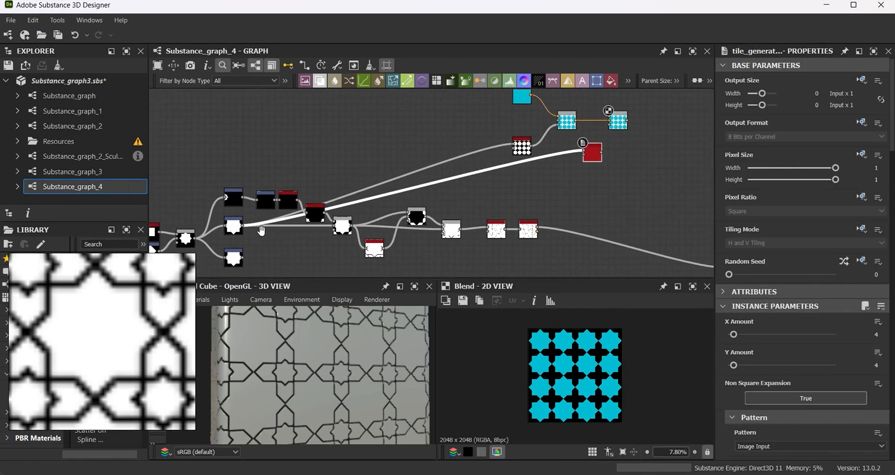
left_click(268, 202)
left_click(314, 212)
left_click_drag(325, 213, 583, 154)
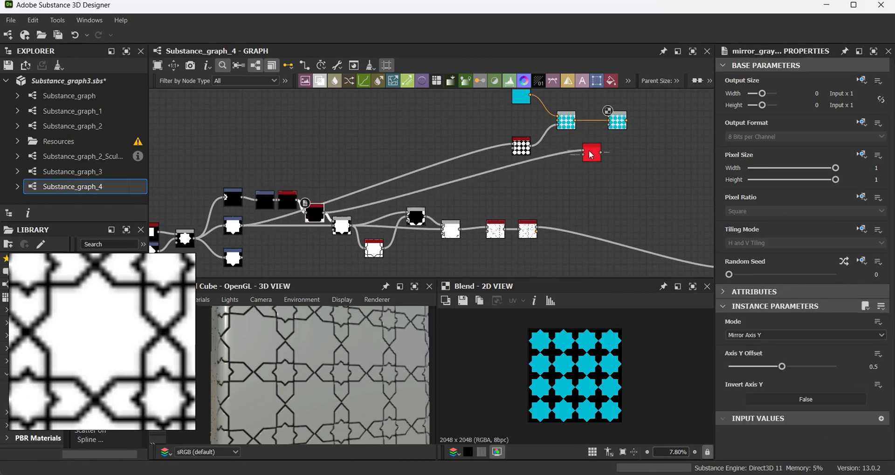
Duplicate the cyan Uniform Color above the second Blend and change the copy to red, RGB 213, 0, 34
middle_click_drag(560, 134, 508, 191)
left_click(469, 162)
key("ctrl+d")
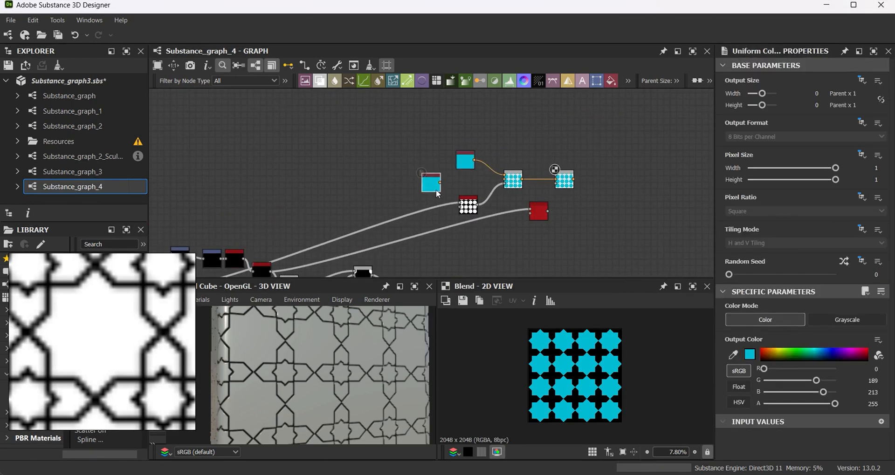
left_click(530, 156)
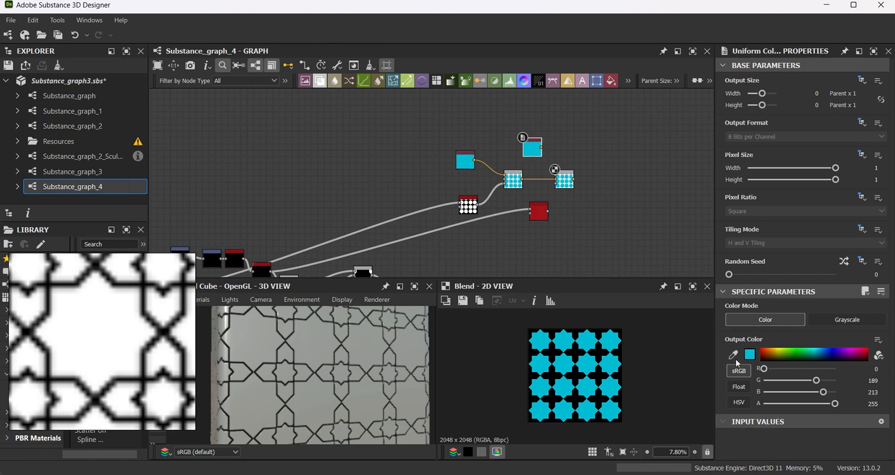
left_click(750, 354)
left_click_drag(693, 399, 701, 350)
left_click(833, 318)
Connect the red colour to the second Blend and use the tiled small stars as its mask
scroll(547, 140, "up", 2)
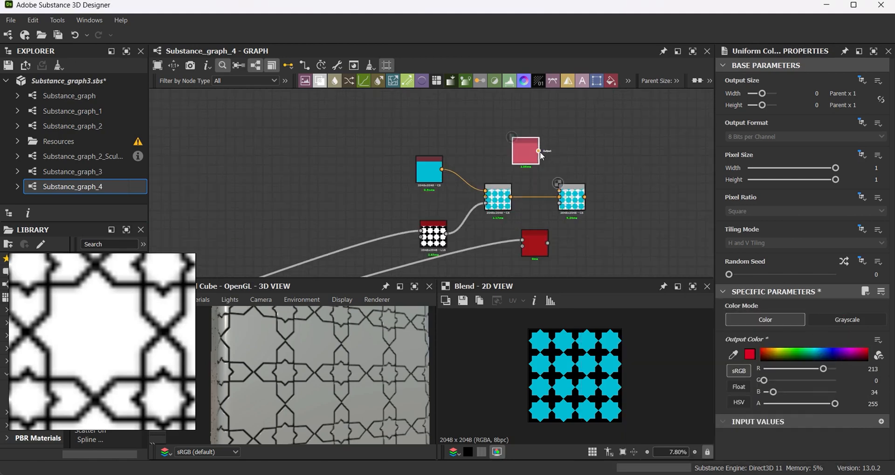
left_click_drag(539, 151, 559, 190)
left_click_drag(547, 243, 560, 203)
left_click(569, 206)
Duplicate the small stars' Tile Generator and feed the copy from the Blend containing the shapes between the stars
middle_click_drag(560, 222, 415, 153)
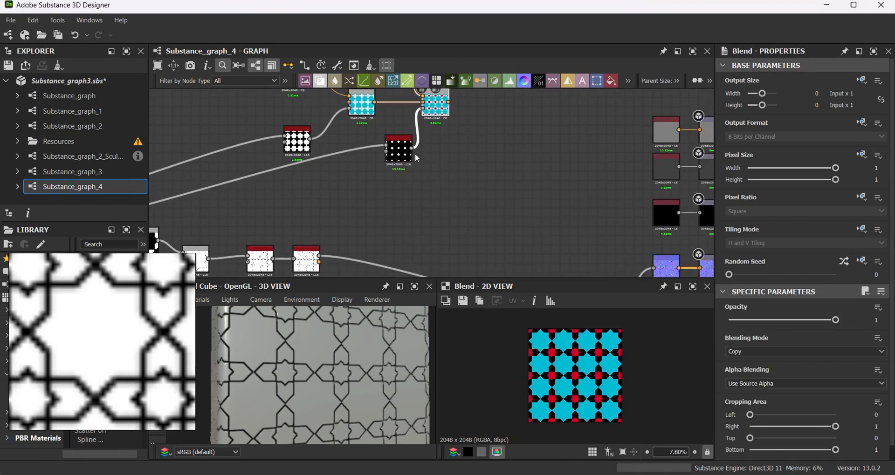
left_click(434, 176)
left_click_drag(456, 161, 476, 158)
scroll(326, 234, "down", 1)
middle_click_drag(326, 234, 441, 180)
middle_click_drag(308, 187, 291, 238)
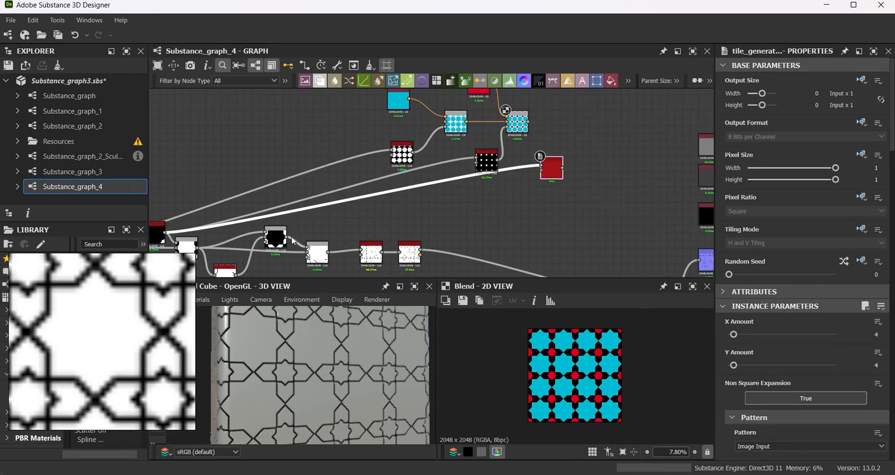
Chain a third Blend after the second and mask it with the newest Tile Generator
middle_click_drag(541, 138, 468, 181)
left_click_drag(496, 167, 496, 167)
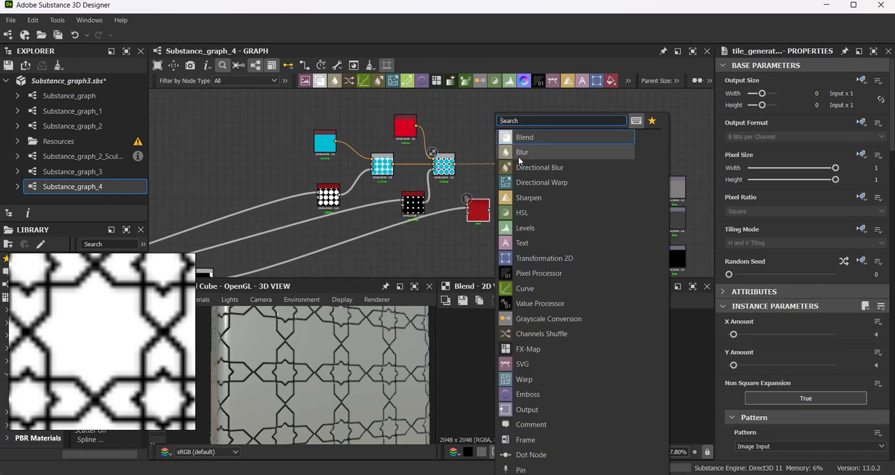
left_click(548, 140)
Copy the red Uniform Color, place it above the third Blend, and change it to green, RGB 67, 177, 63
left_click(409, 129)
key("ctrl+c")
key("ctrl+v")
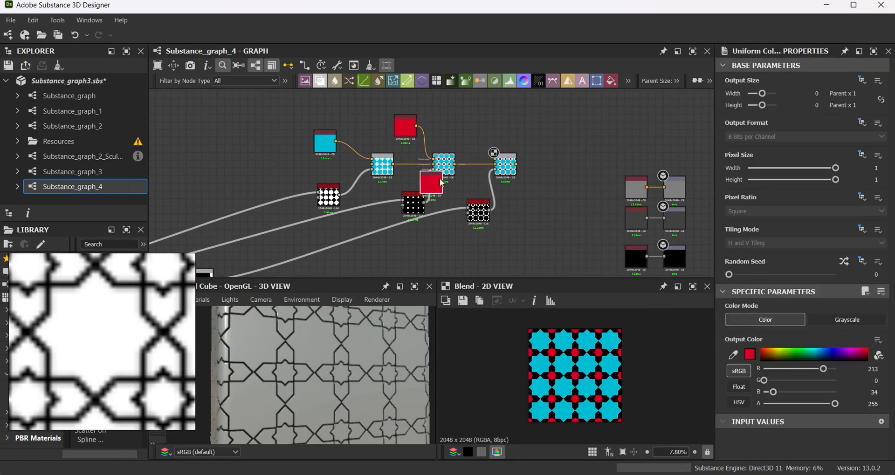
left_click(747, 355)
left_click_drag(662, 327, 675, 258)
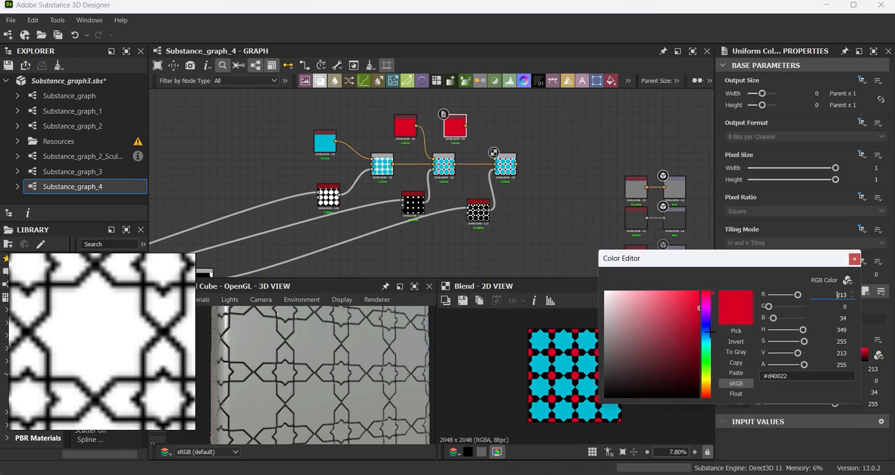
left_click_drag(706, 295, 718, 363)
left_click_drag(685, 328, 667, 325)
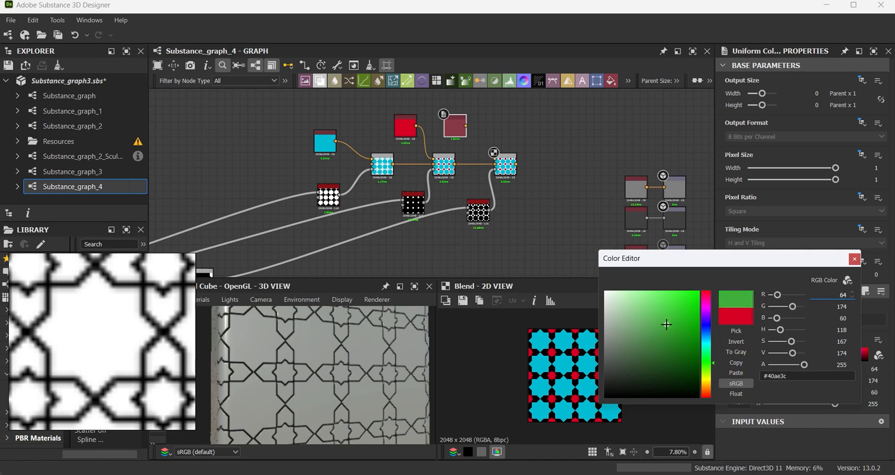
left_click(854, 259)
Connect the green colour to the third Blend and send that Blend to the Base Color output
scroll(517, 140, "up", 2)
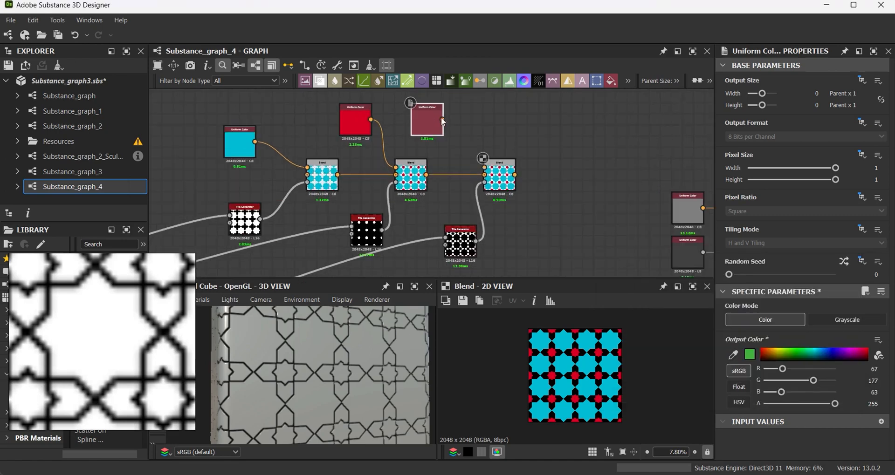
left_click(500, 170)
middle_click_drag(518, 175, 427, 165)
left_click_drag(644, 202, 644, 201)
scroll(355, 372, "down", 3)
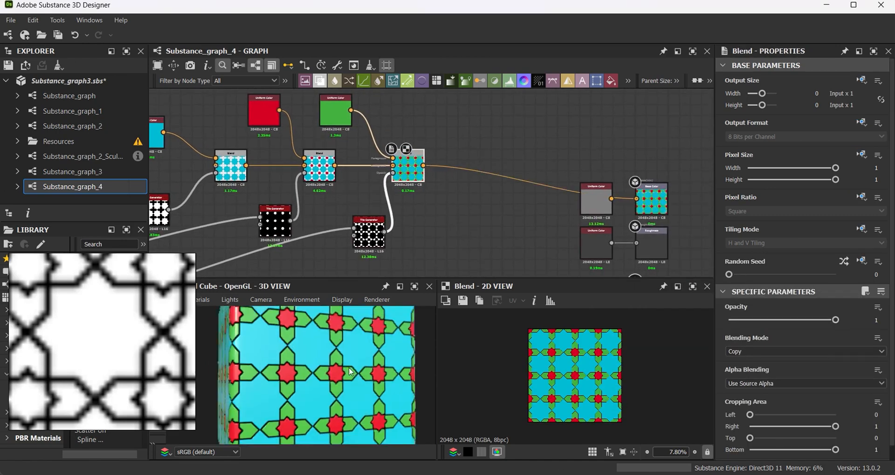
Inspect the coloured star pattern on the rounded cube and move the floating reference image aside
mouse_move(355, 372)
left_mouse_down()
mouse_move(332, 377)
mouse_move(340, 379)
left_mouse_up()
scroll(319, 348, "up", 4)
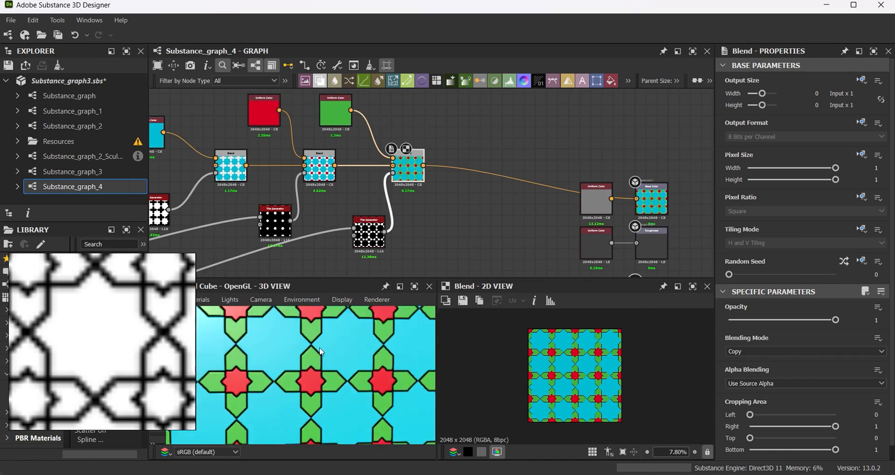
scroll(335, 335, "down", 5)
left_click_drag(102, 351, 68, 352)
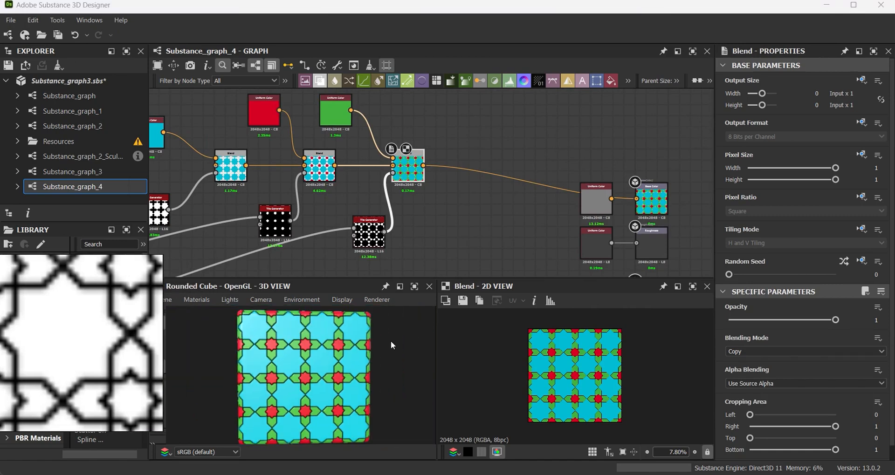